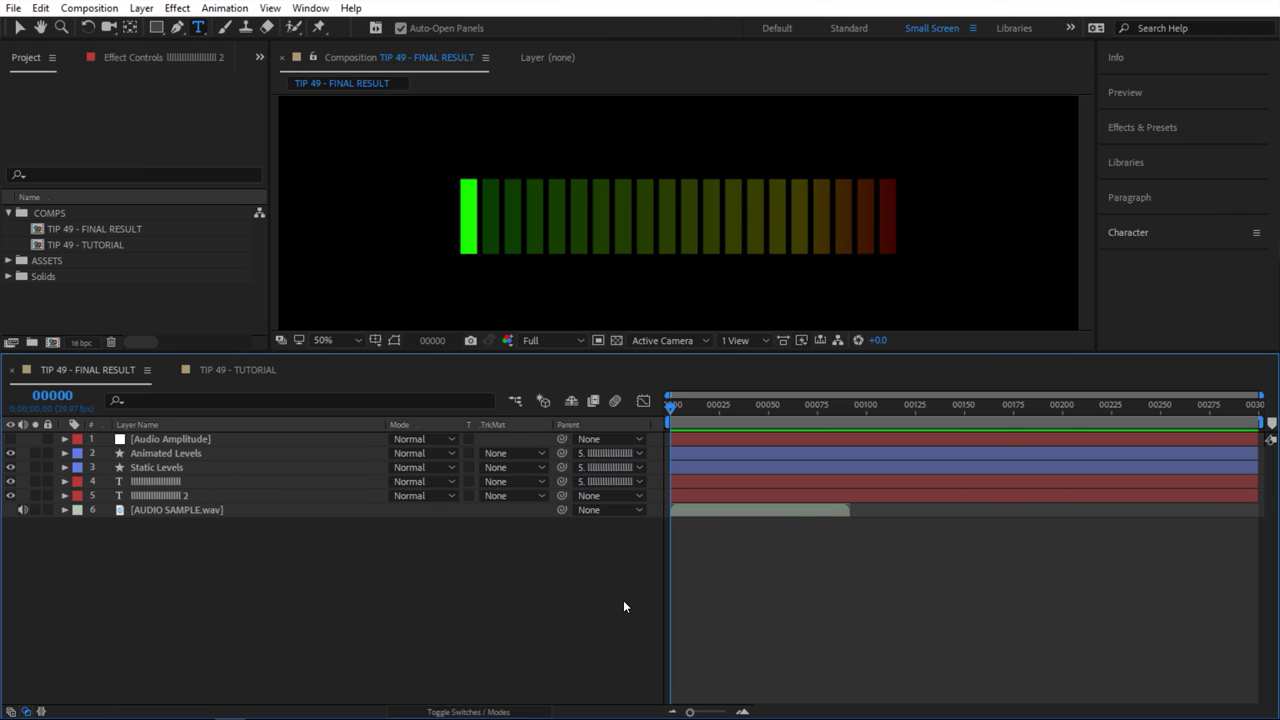
- Preview the finished TIP 49 - FINAL RESULT meter playing with the audio sample
key("space")
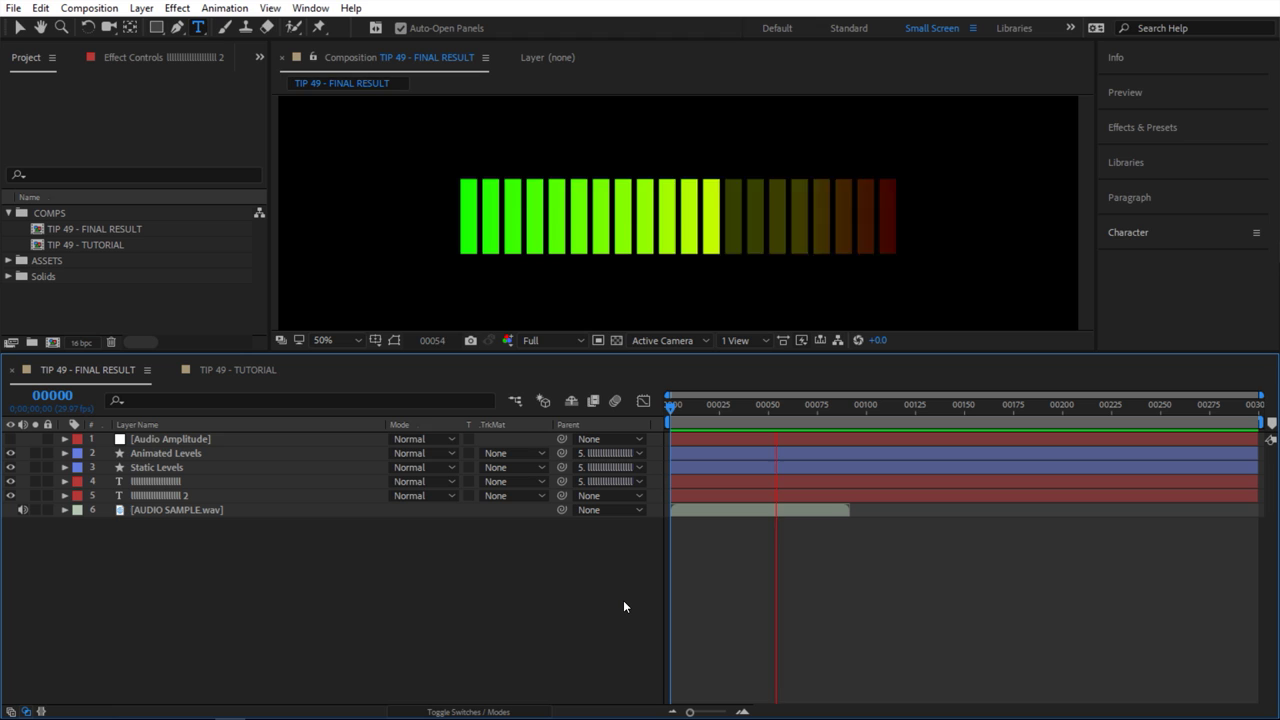
key("ctrl+t")
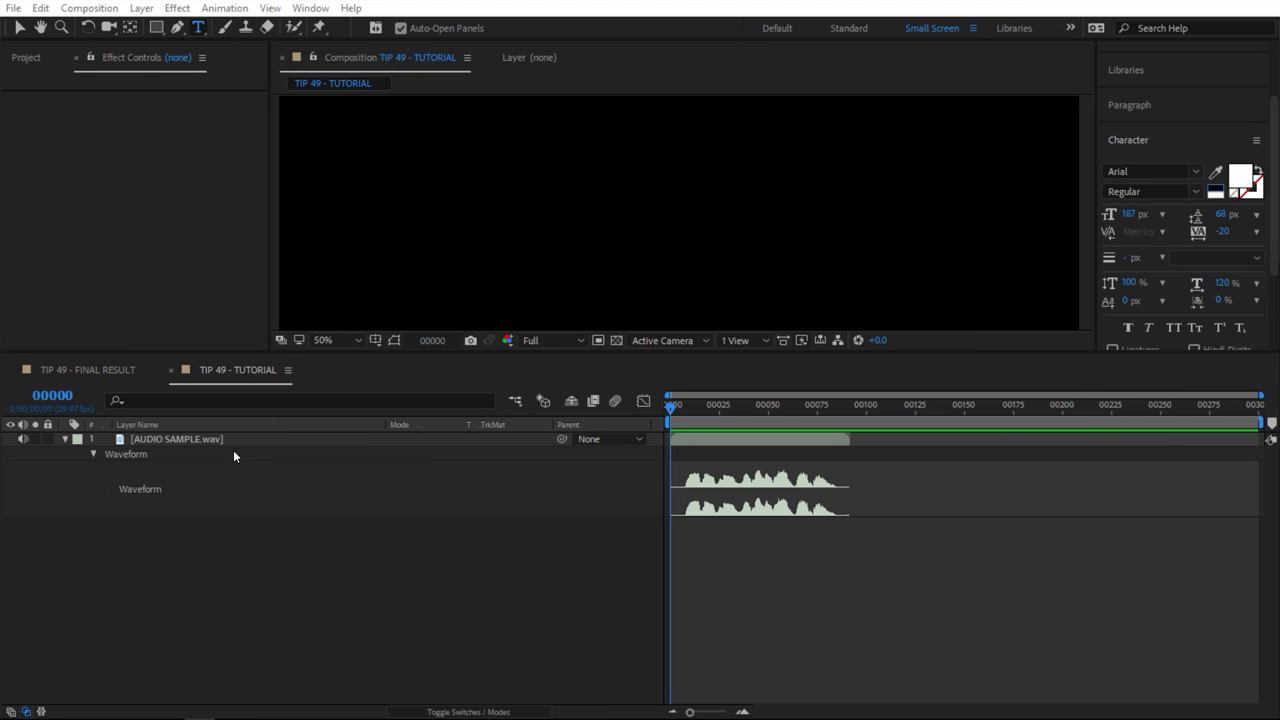
- Convert AUDIO SAMPLE.wav to keyframes, creating an Audio Amplitude layer
left_click(263, 440)
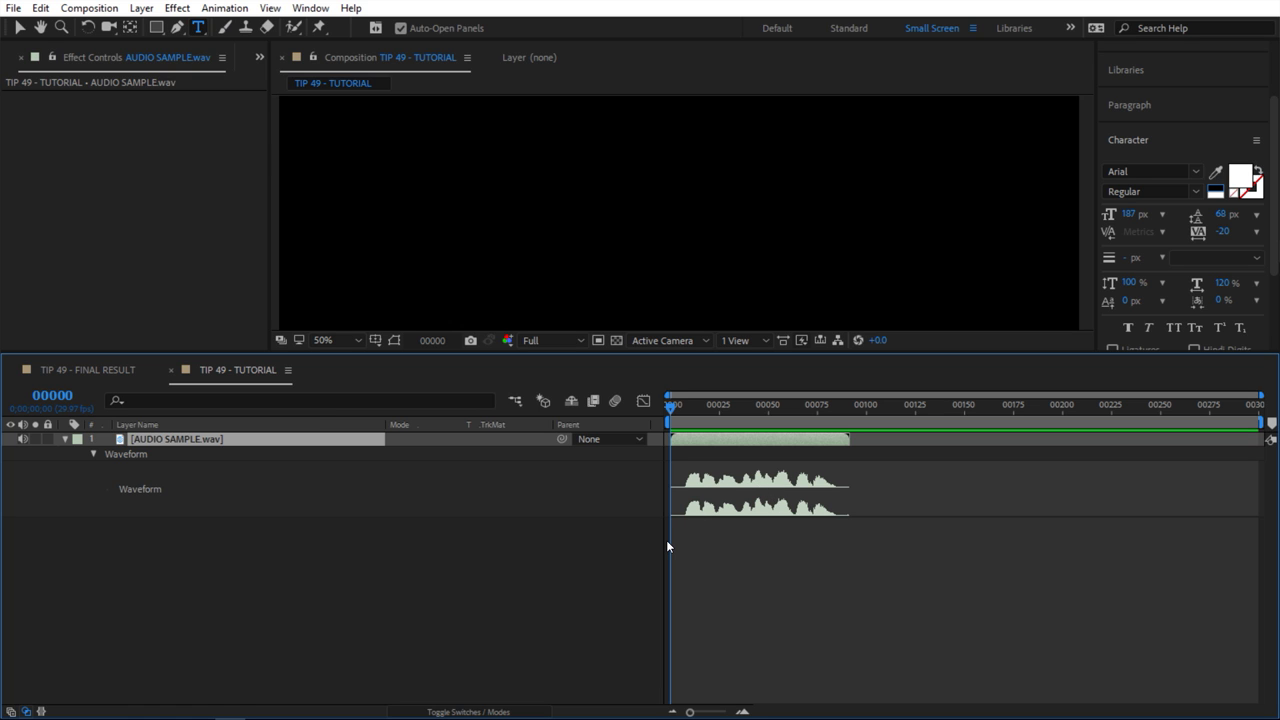
right_click(328, 437)
mouse_move(457, 284)
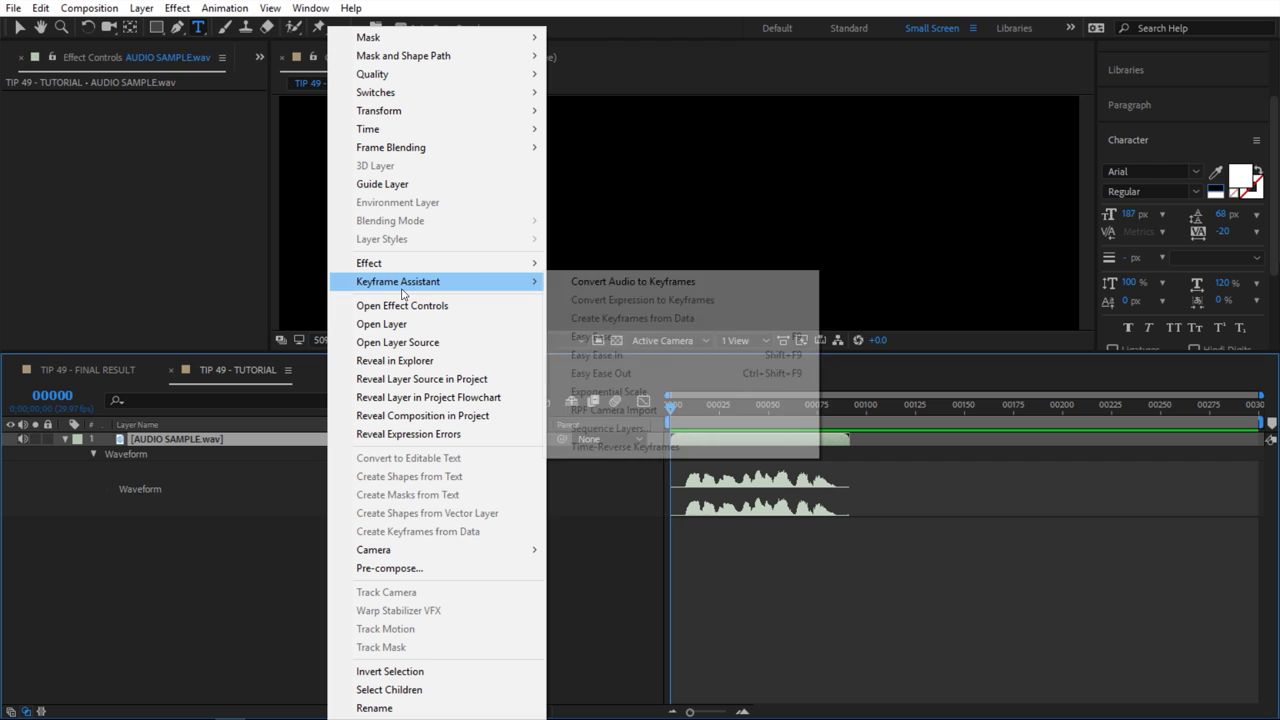
left_click(578, 287)
- Delete the Left Channel and Right Channel sliders, keeping only Both Channels
left_click(210, 440)
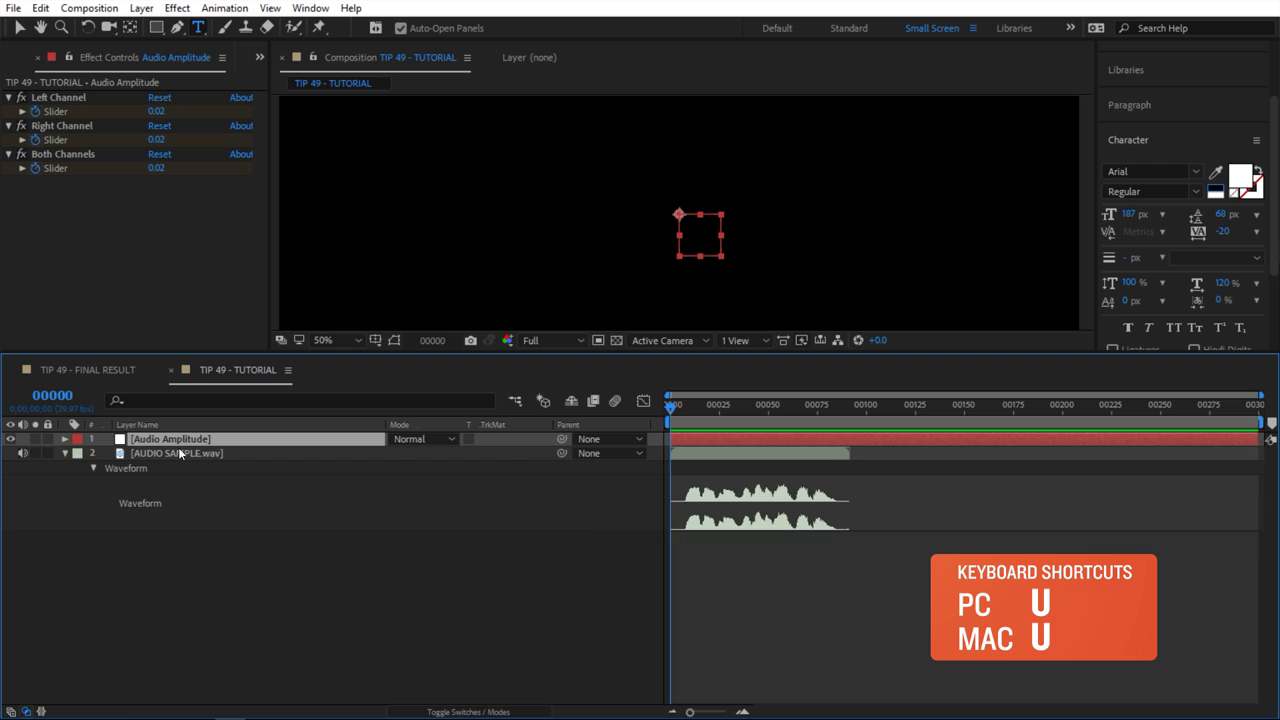
key("u")
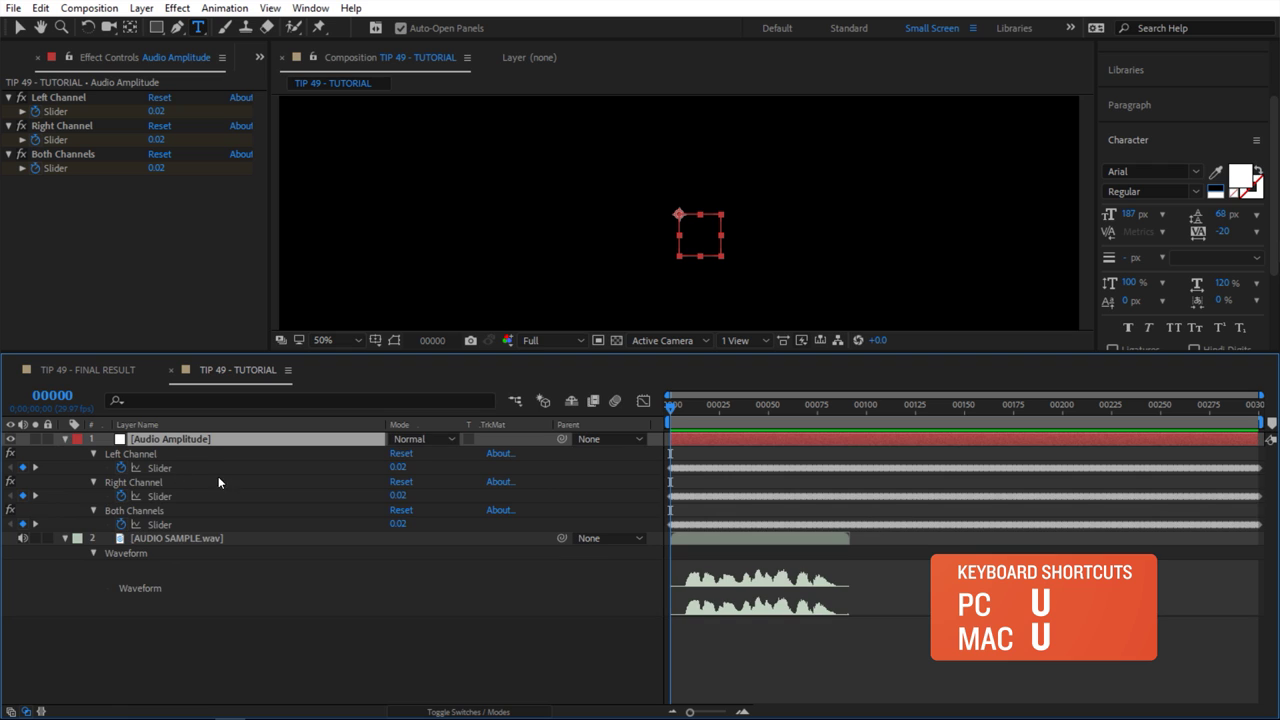
left_click(142, 454)
left_click(152, 483)
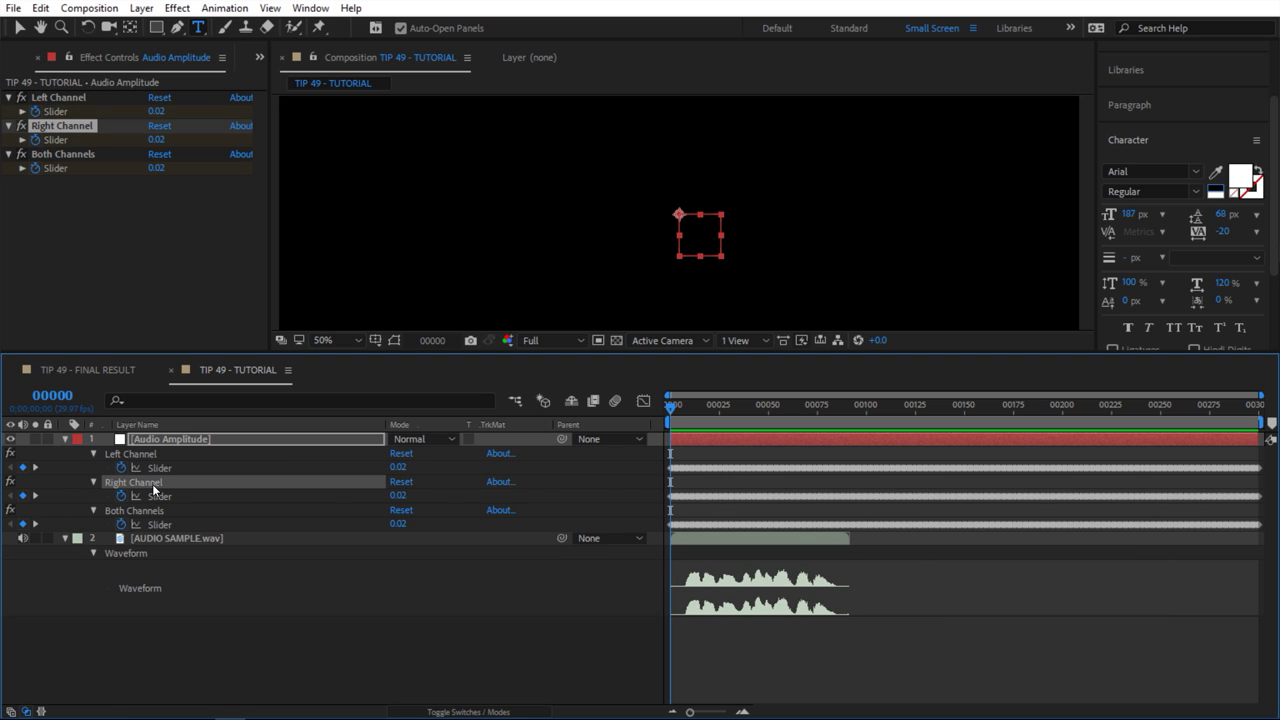
left_click(160, 512)
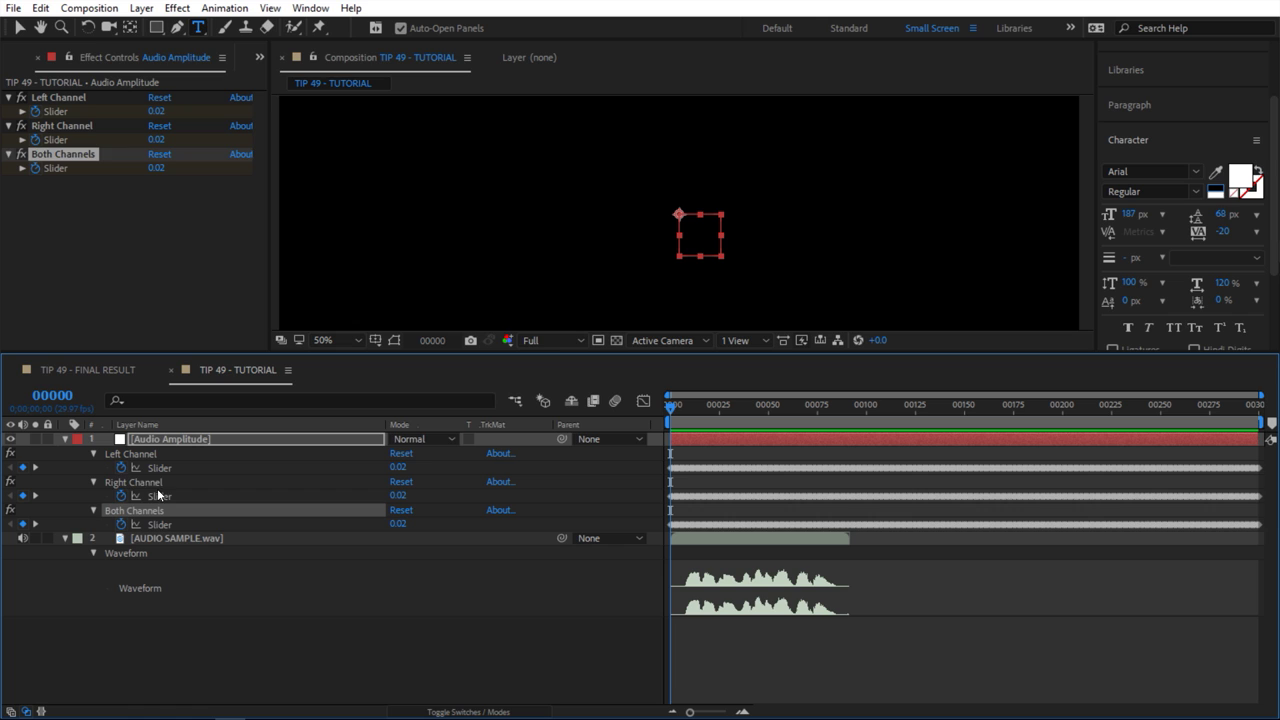
left_click(149, 482)
left_click(144, 454, "ctrl")
key("Delete")
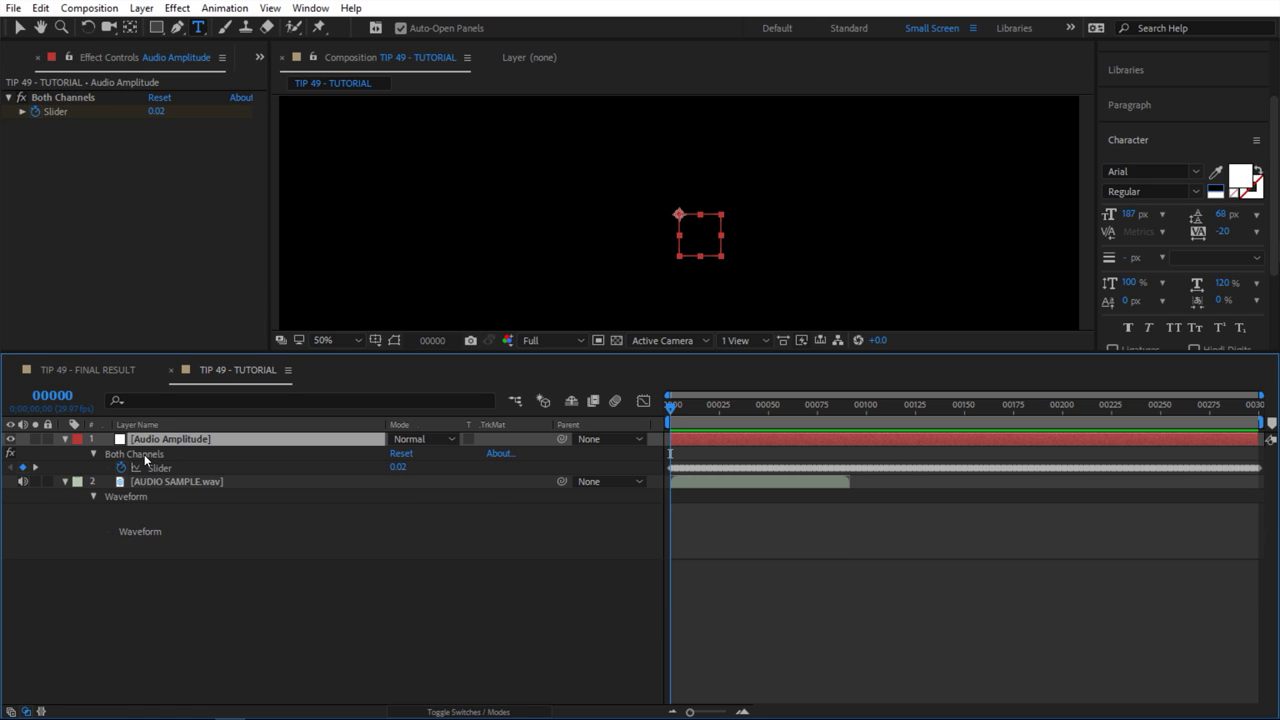
left_click(144, 454)
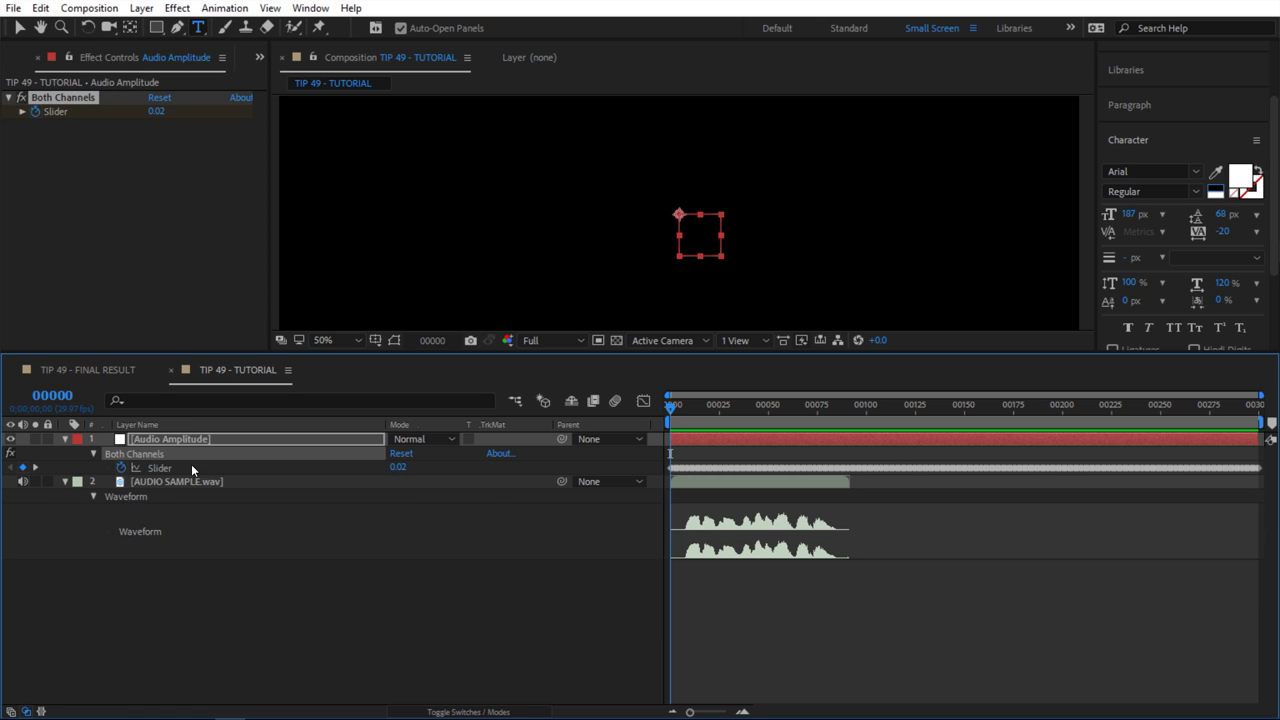
- Create a text layer reading 'value' in the composition
left_click(601, 215)
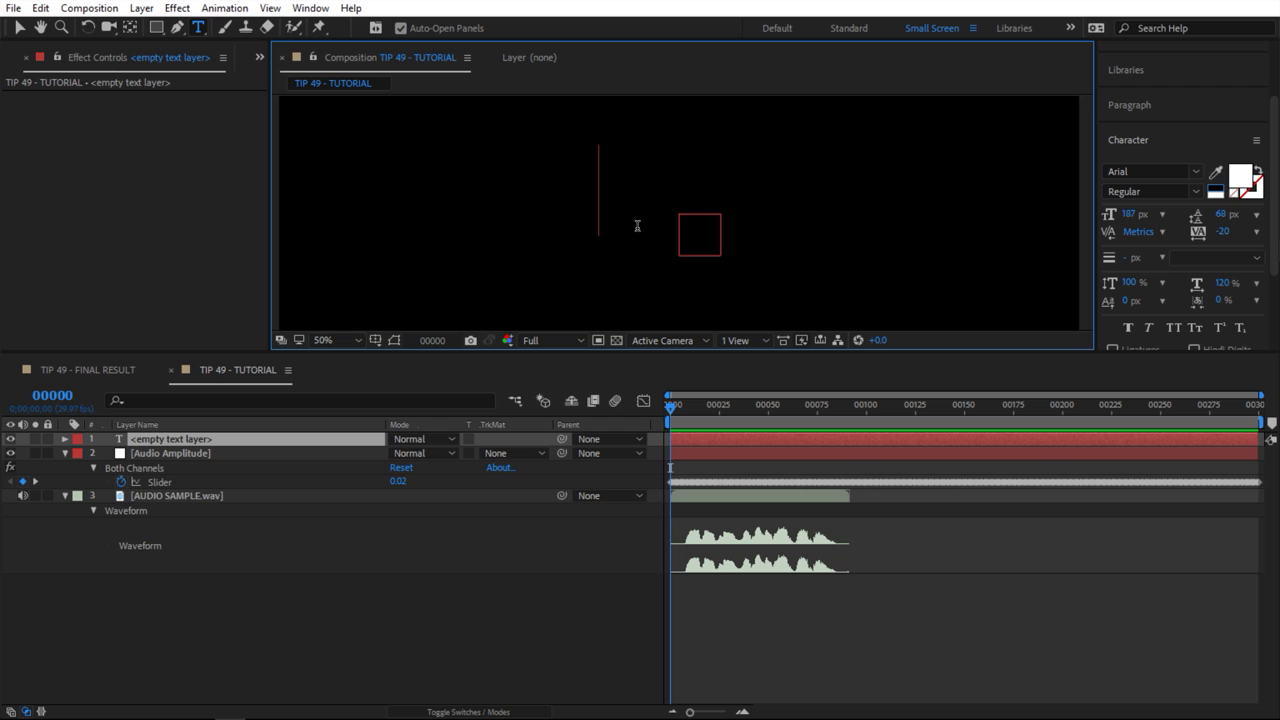
type("value")
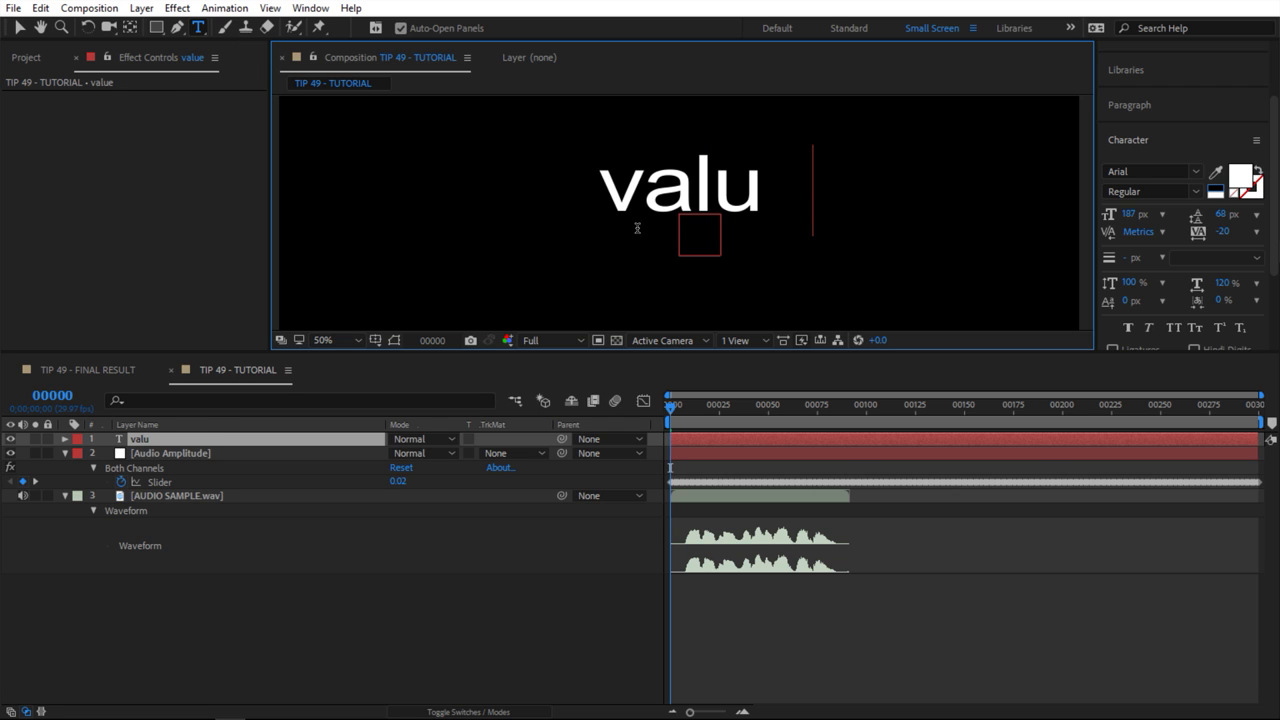
left_click(421, 591)
- Add an expression to the value layer's Source Text and enlarge the expression field
left_click(142, 439)
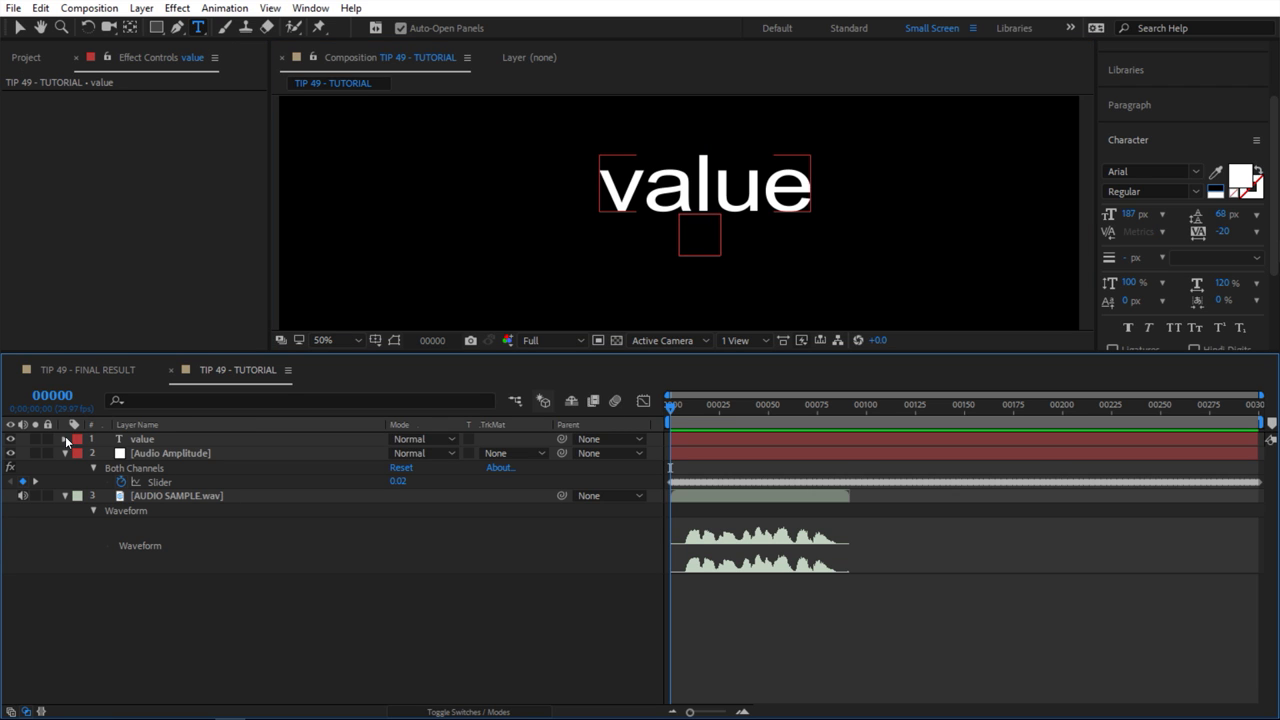
left_click(65, 439)
left_click(79, 455)
left_click(184, 468)
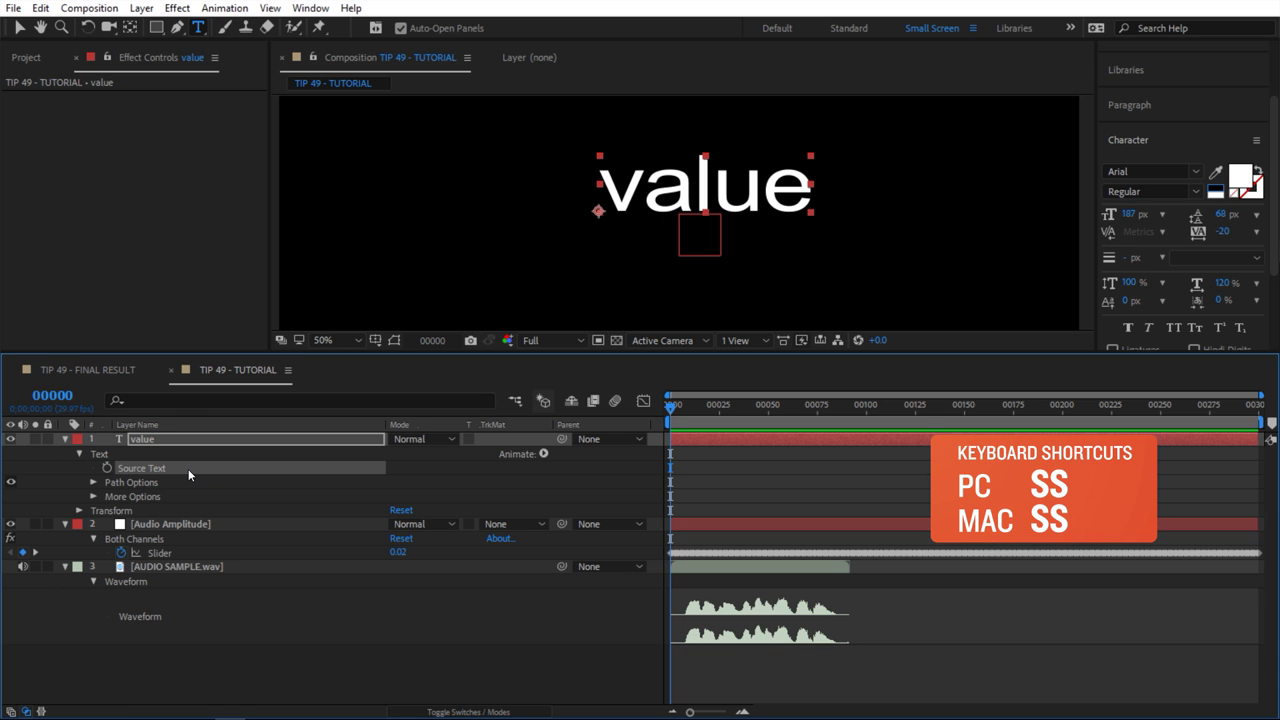
key("s")
key("s")
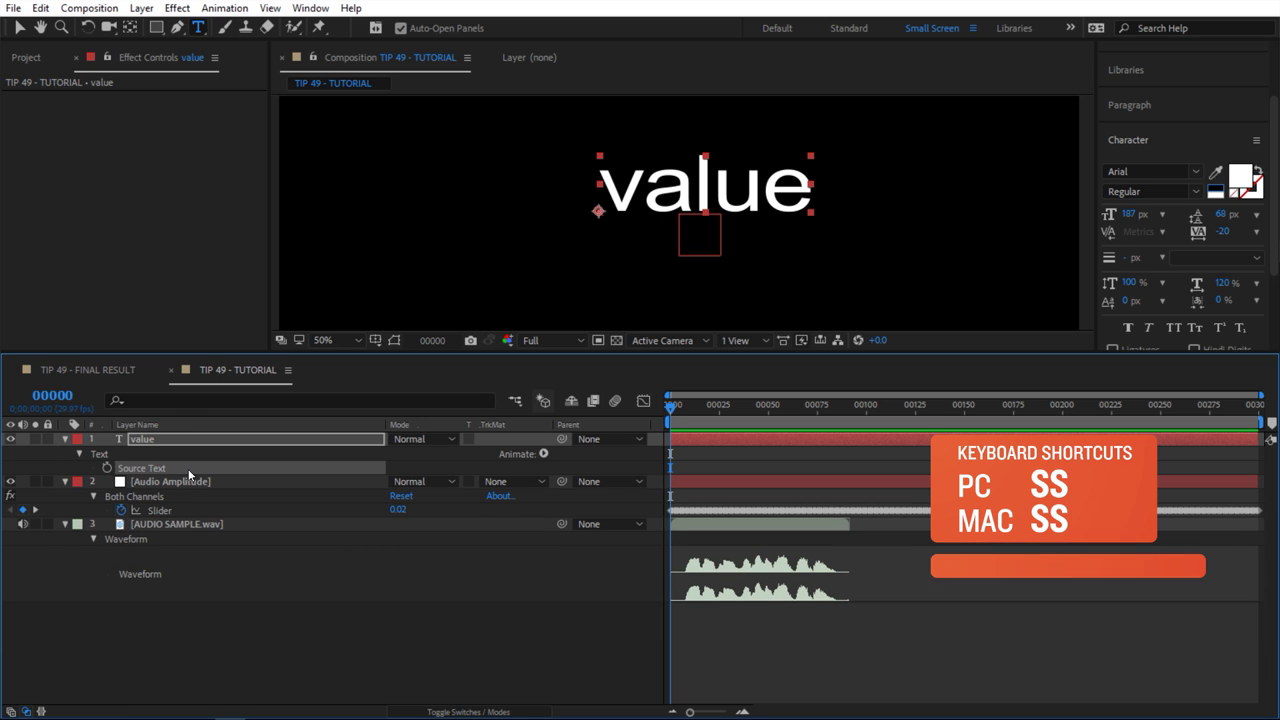
left_click(107, 467, "alt")
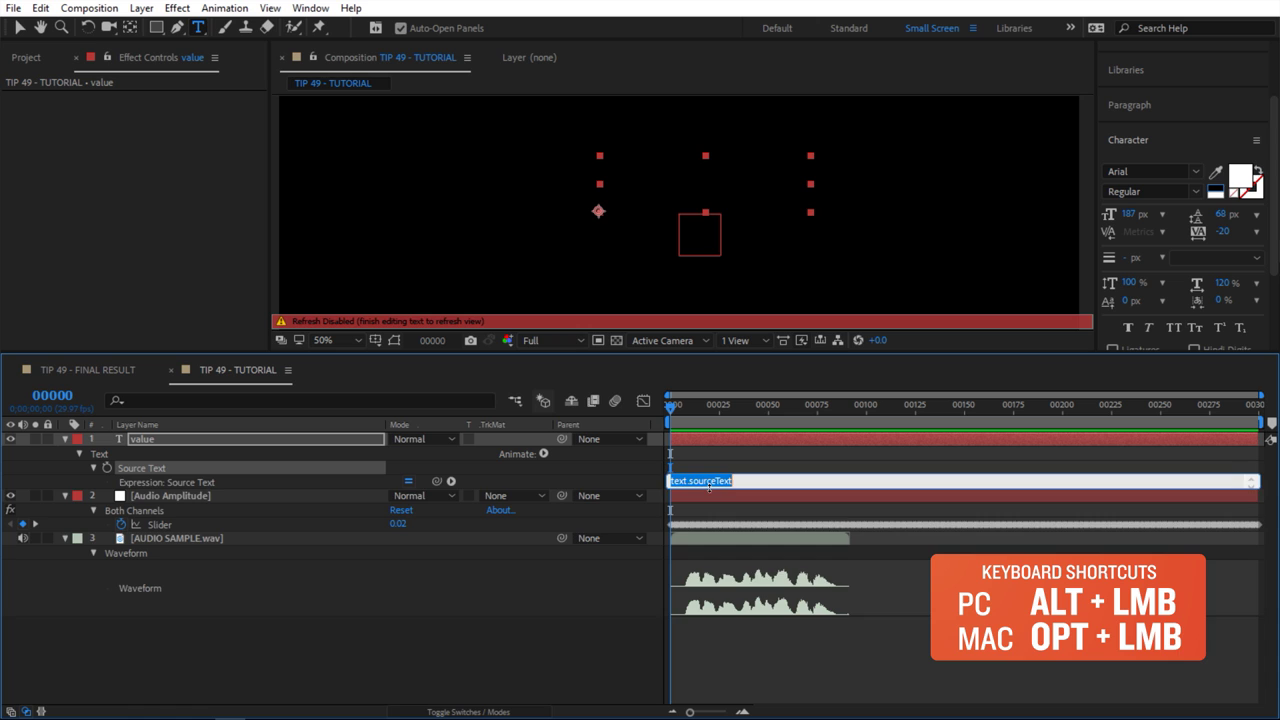
left_click_drag(709, 486, 720, 517)
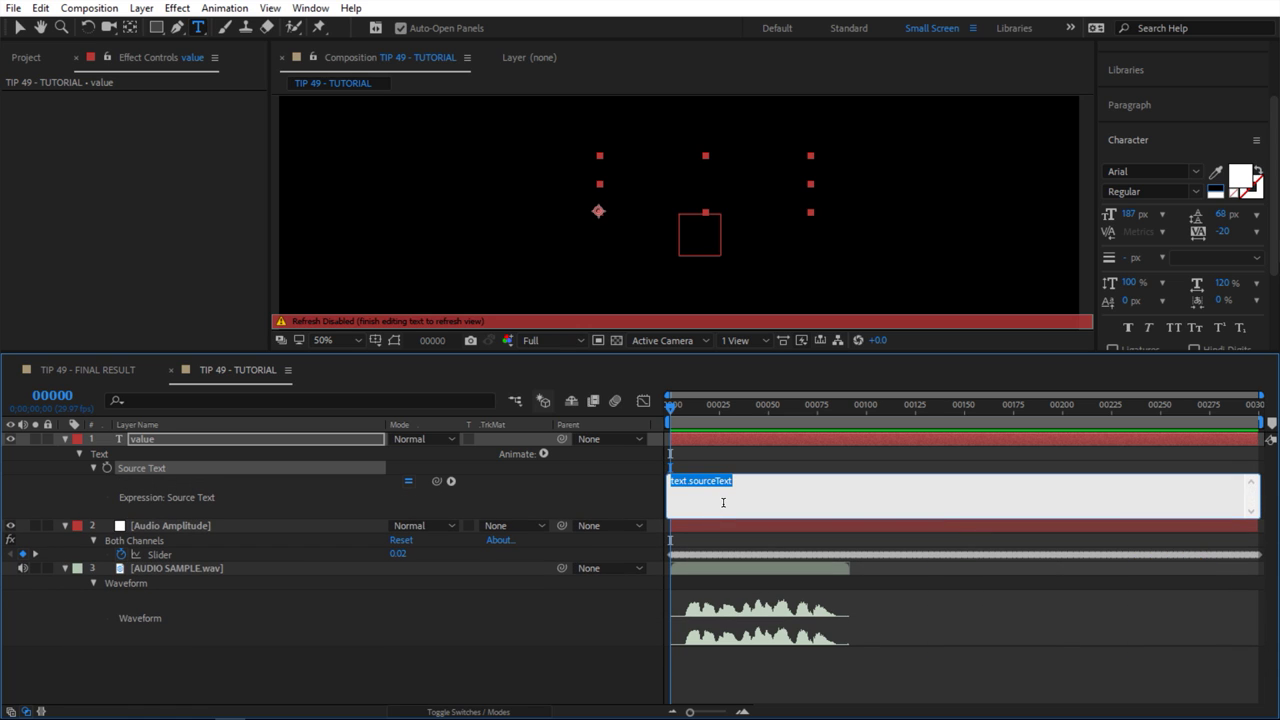
- Write audio = Both Channels slider, n = "", and a for loop adding i while i < audio
type("audio =")
left_click_drag(442, 485, 310, 549)
type(";")
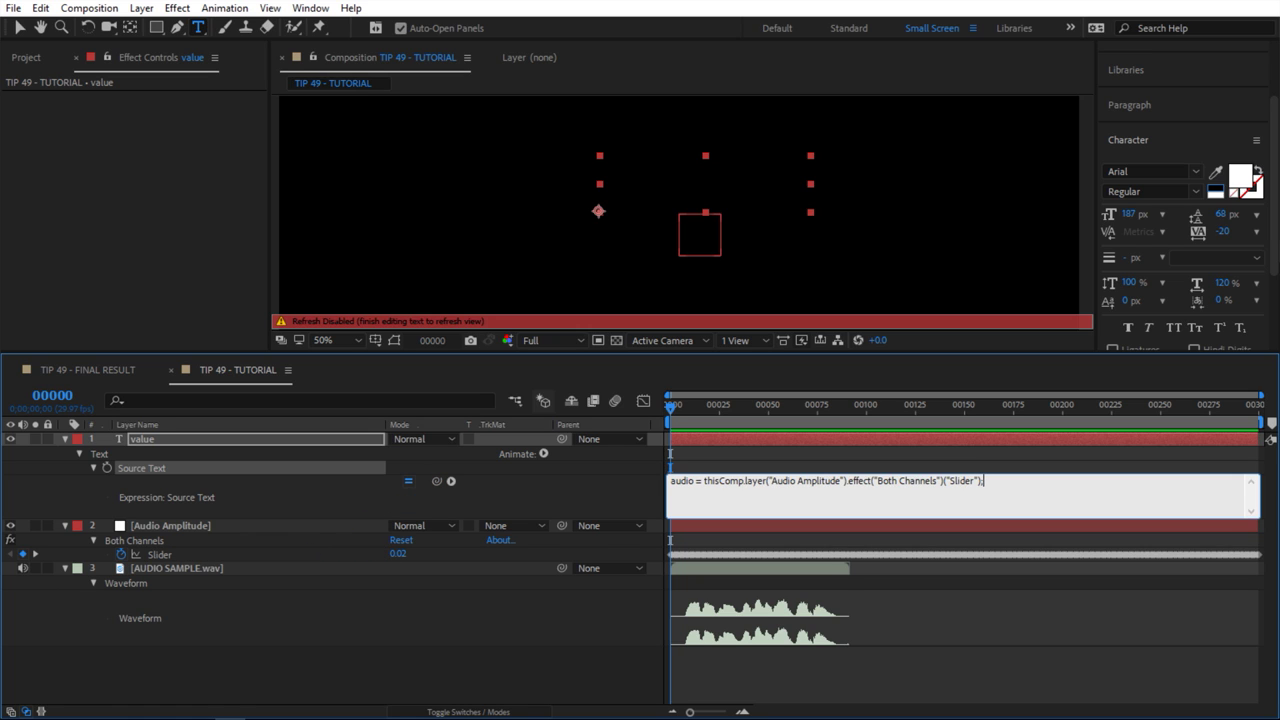
key("Return")
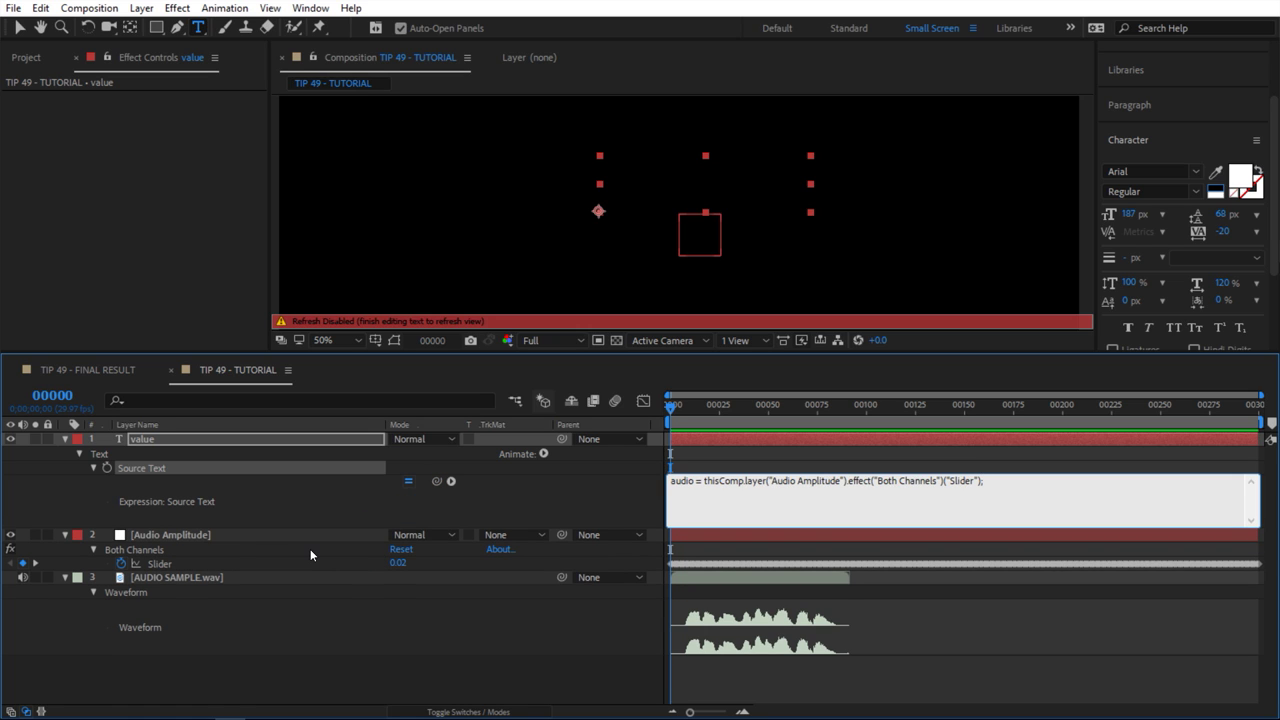
type("n = \"\";")
key("Return")
key("Return")
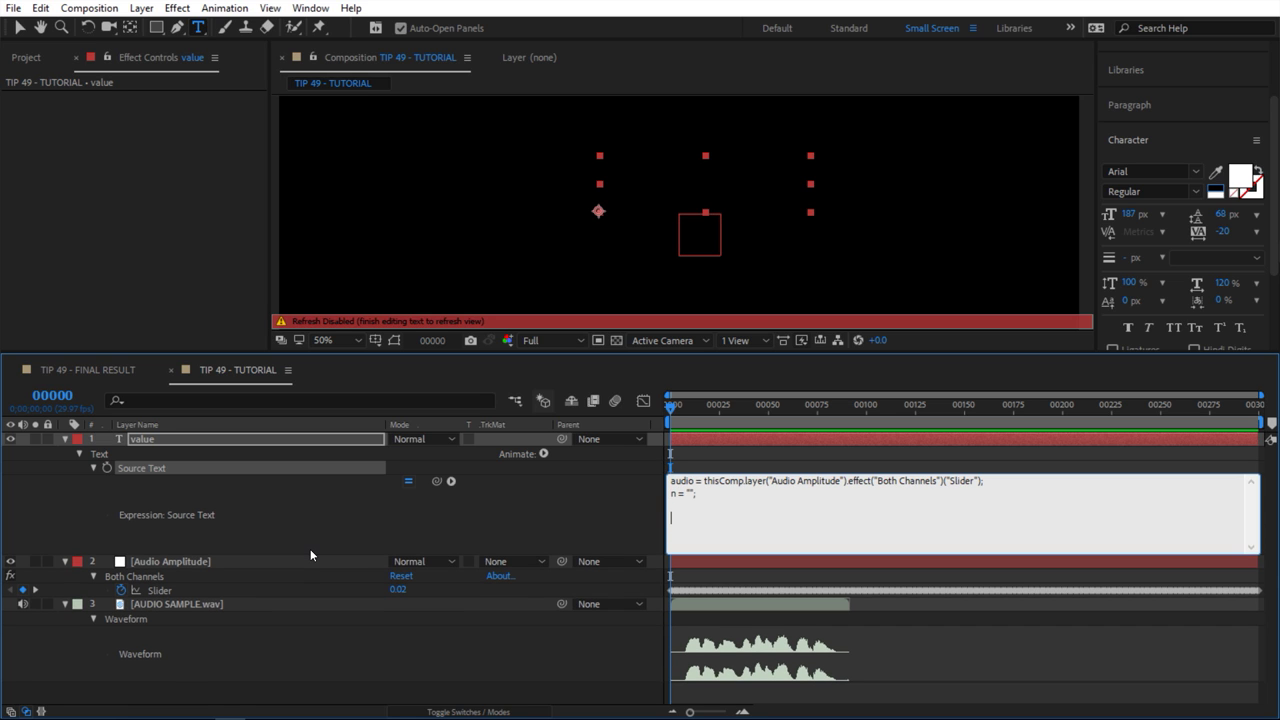
type("for ()")
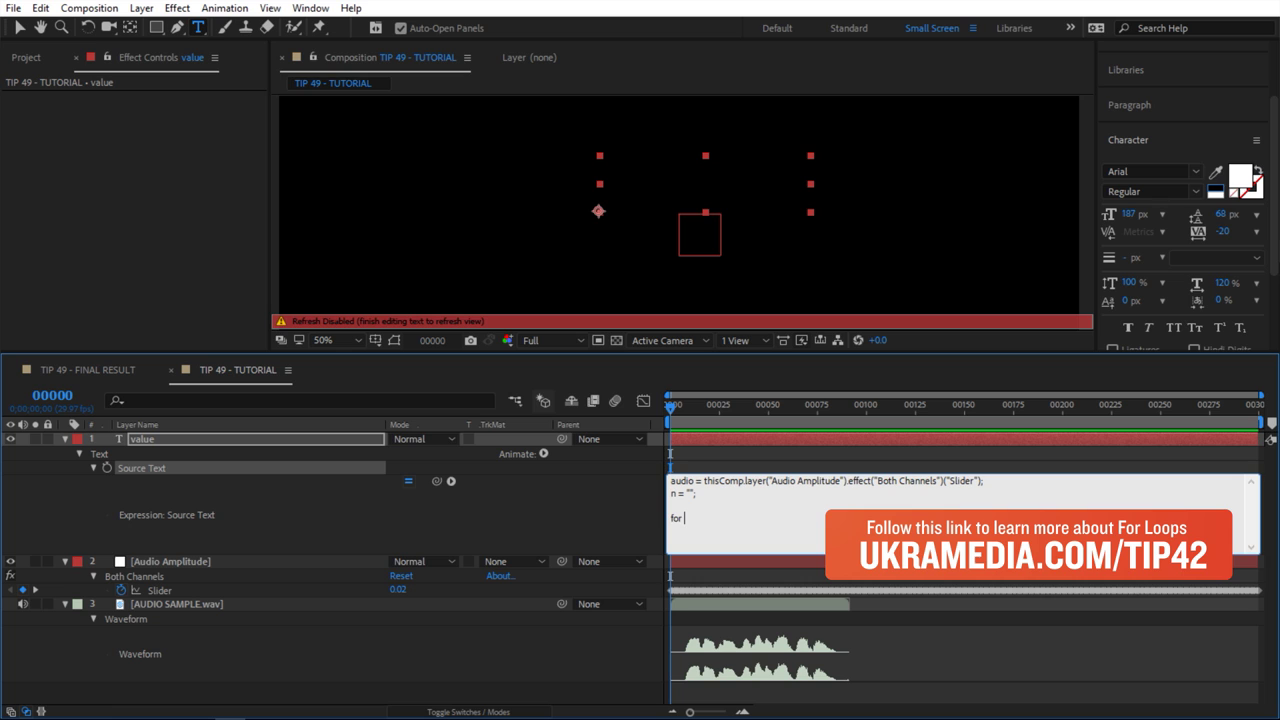
type("i = 0")
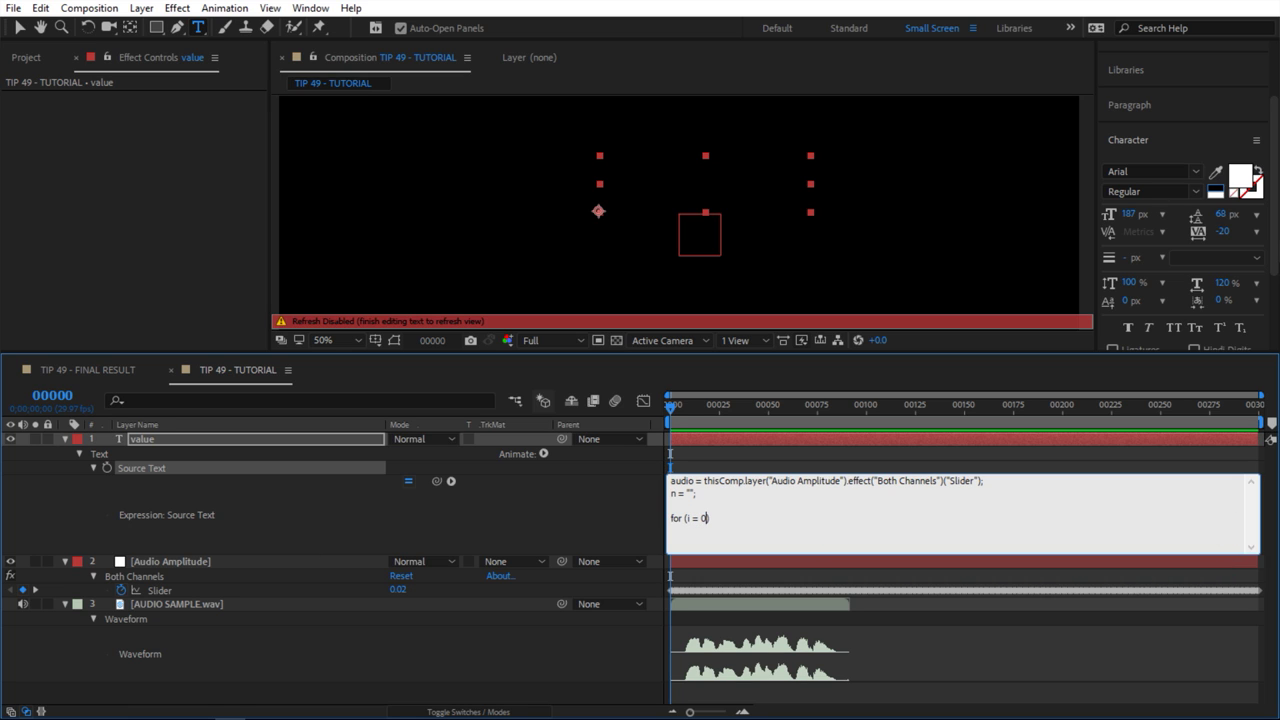
type("; i< audio; i++")
type(" {")
key("Return")
type("n")
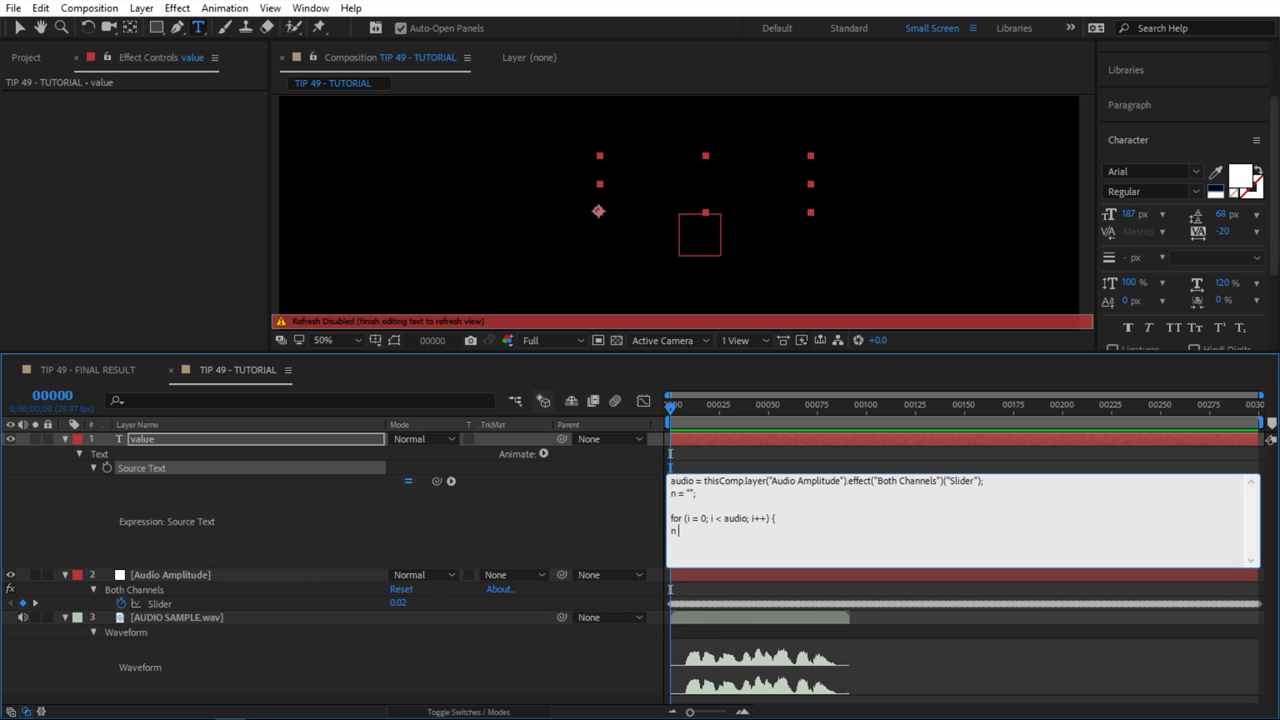
type(" += i;")
key("Return")
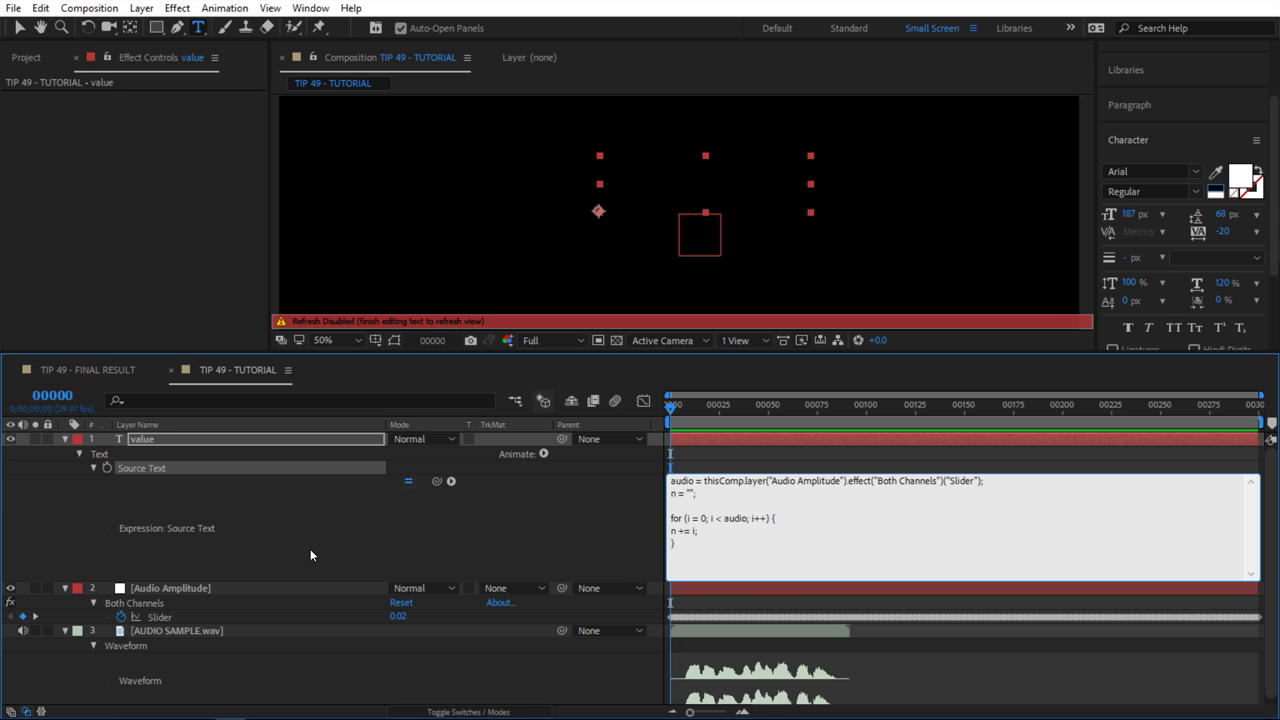
left_click(310, 549)
- Preview the counting digits and scrub back in time to check them
key("space")
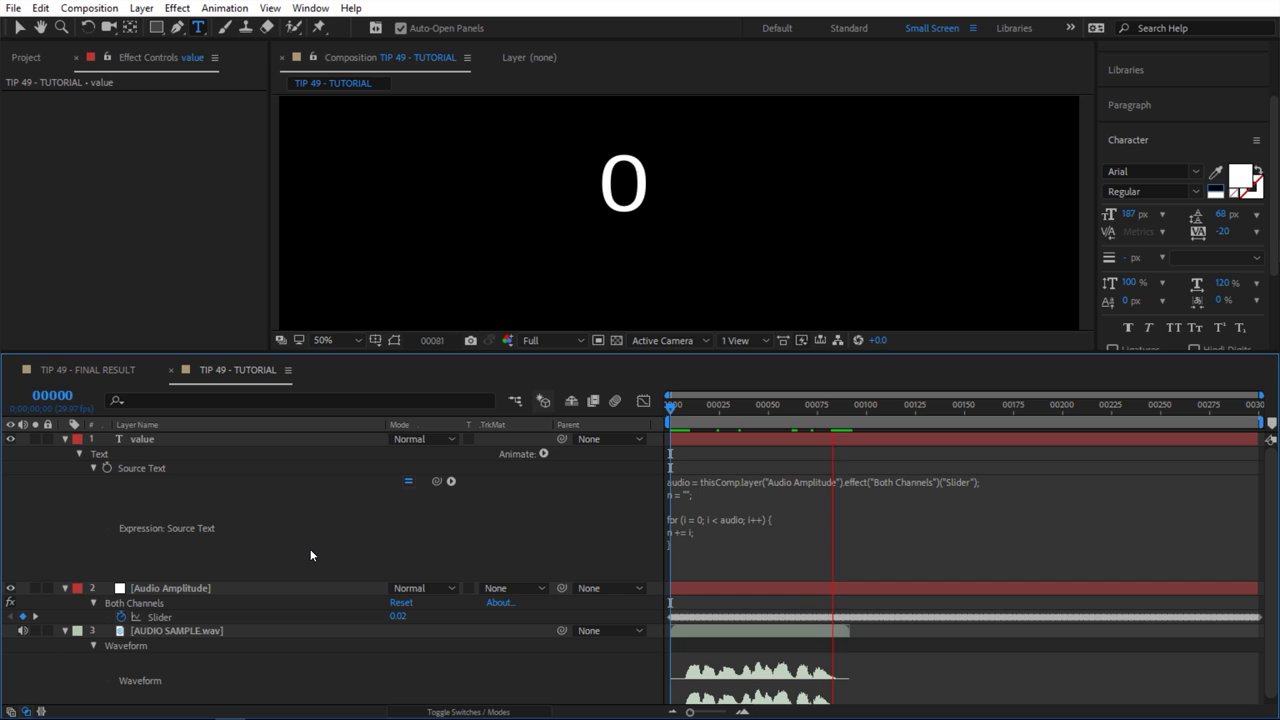
key("space")
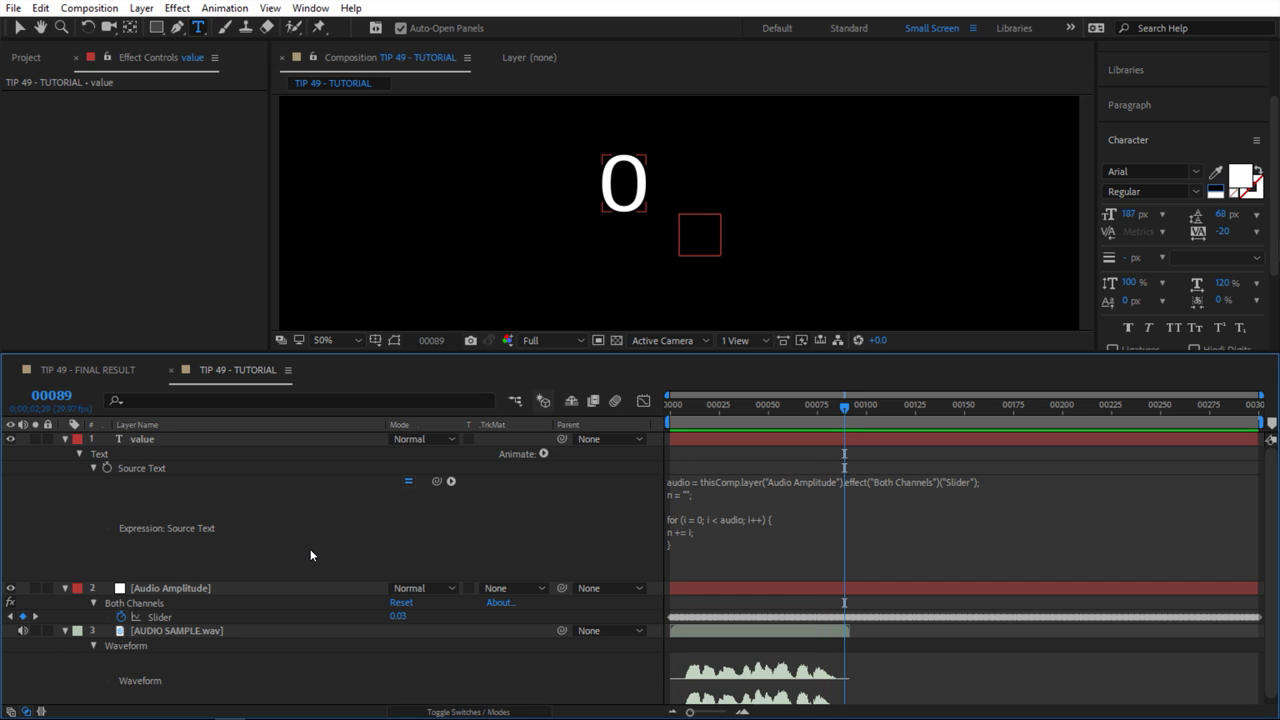
mouse_move(740, 409)
left_mouse_down()
mouse_move(714, 409)
mouse_move(733, 410)
left_mouse_up()
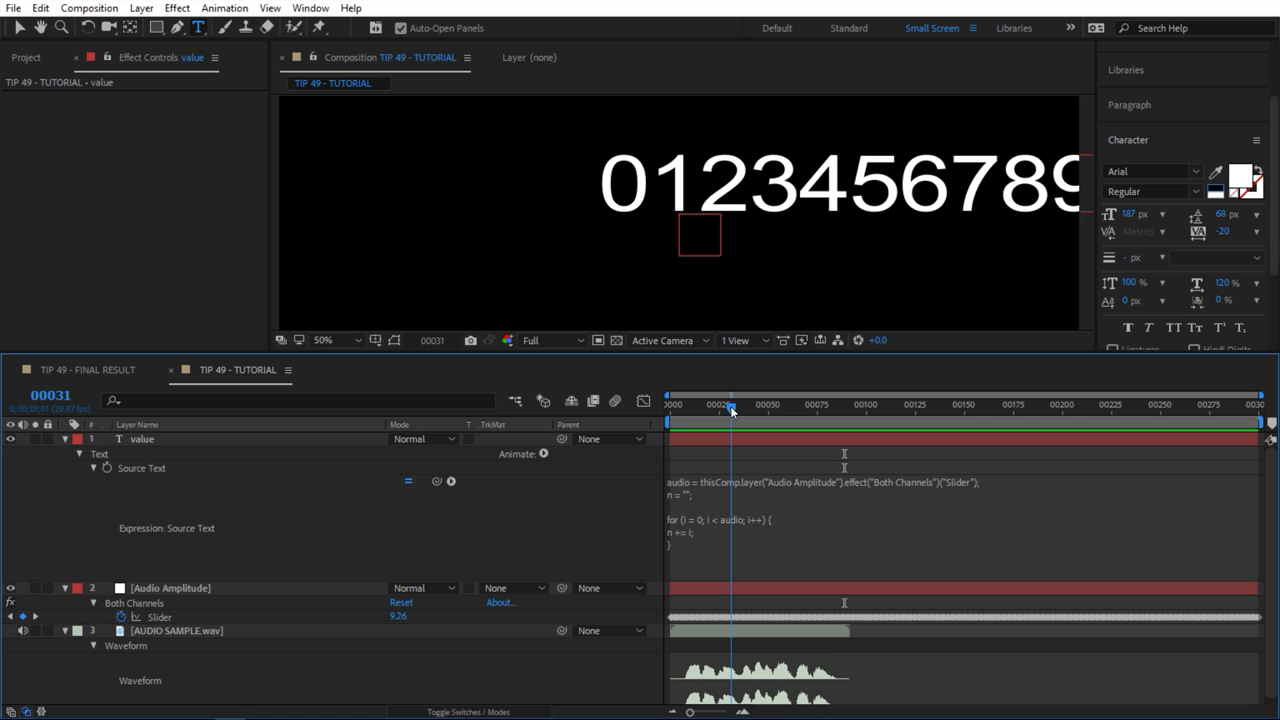
- Change the loop line to n += "|" and preview the resulting bar row
left_click(693, 533)
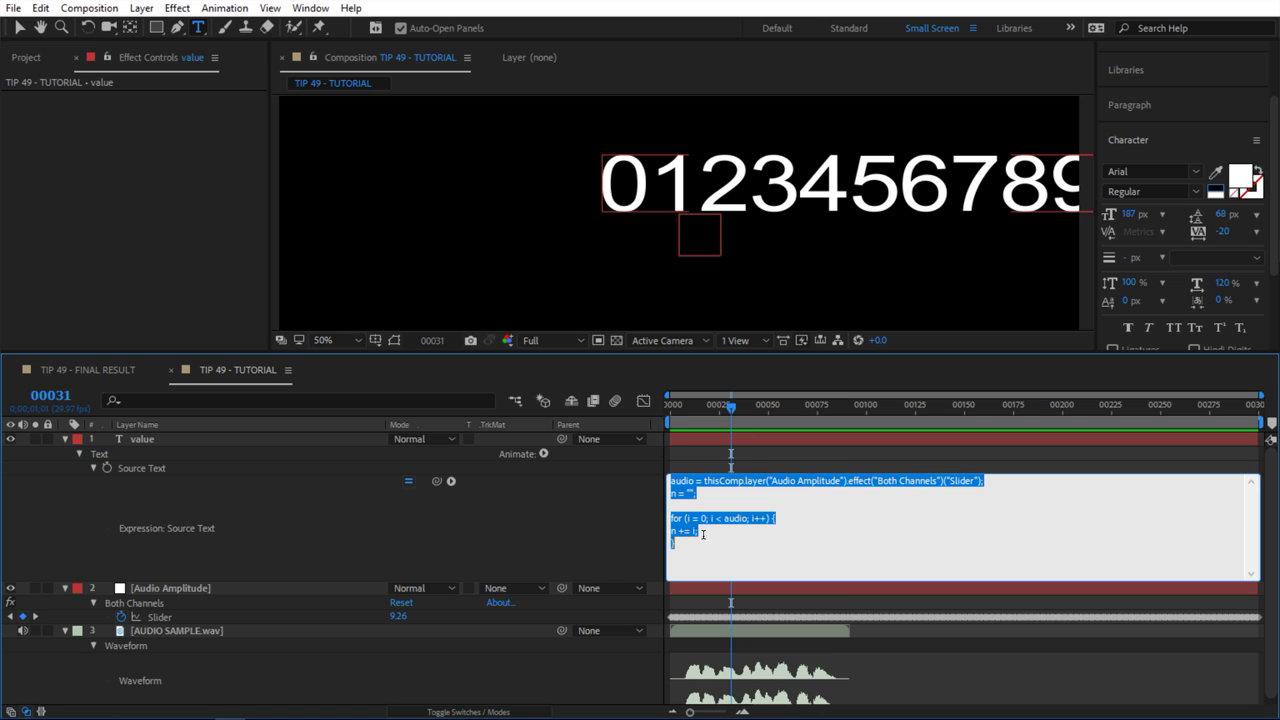
left_click(696, 532)
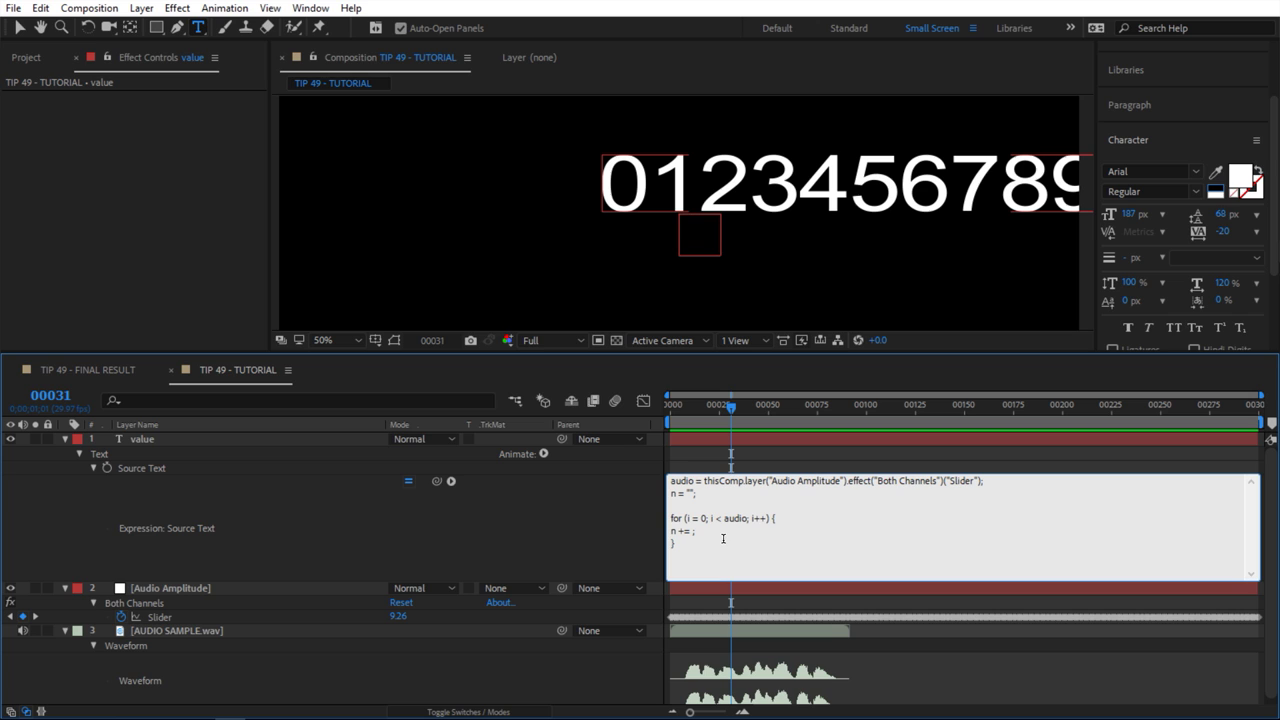
type("\"\"")
left_click(590, 537)
key("space")
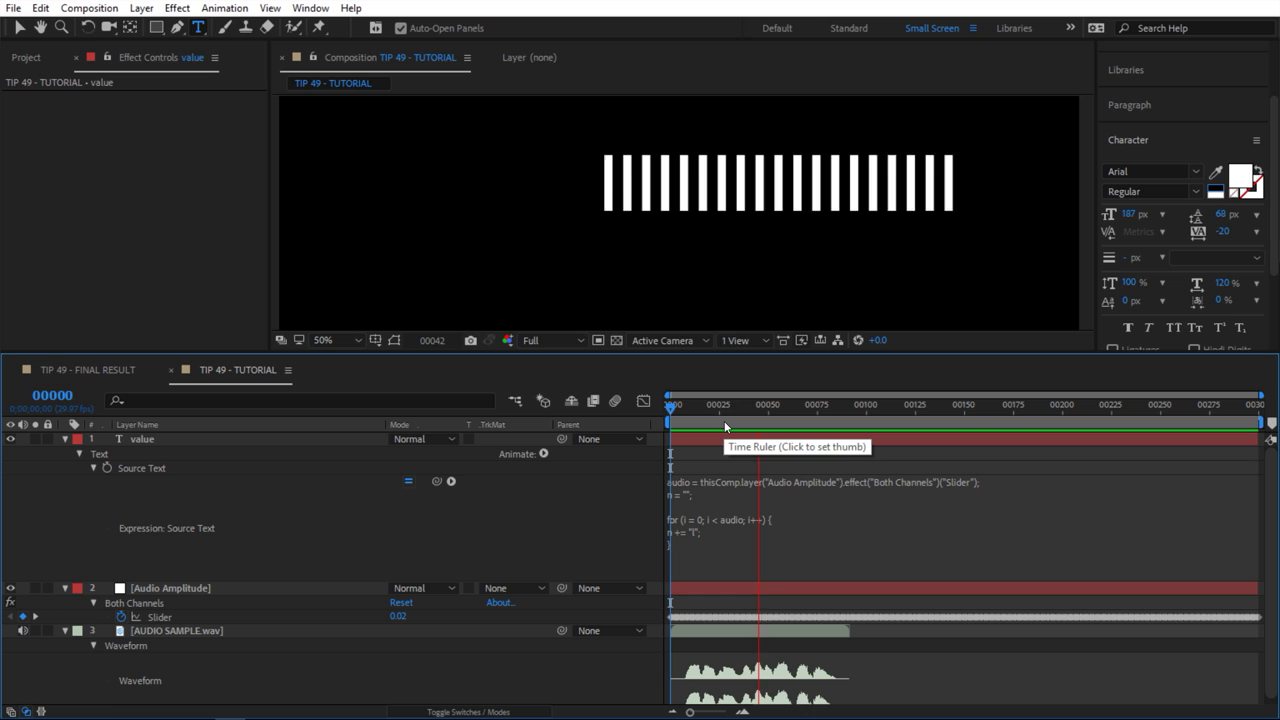
- At frame 30, give the value text 211 px size and -84 tracking, undoing trial scale changes
left_click(728, 421)
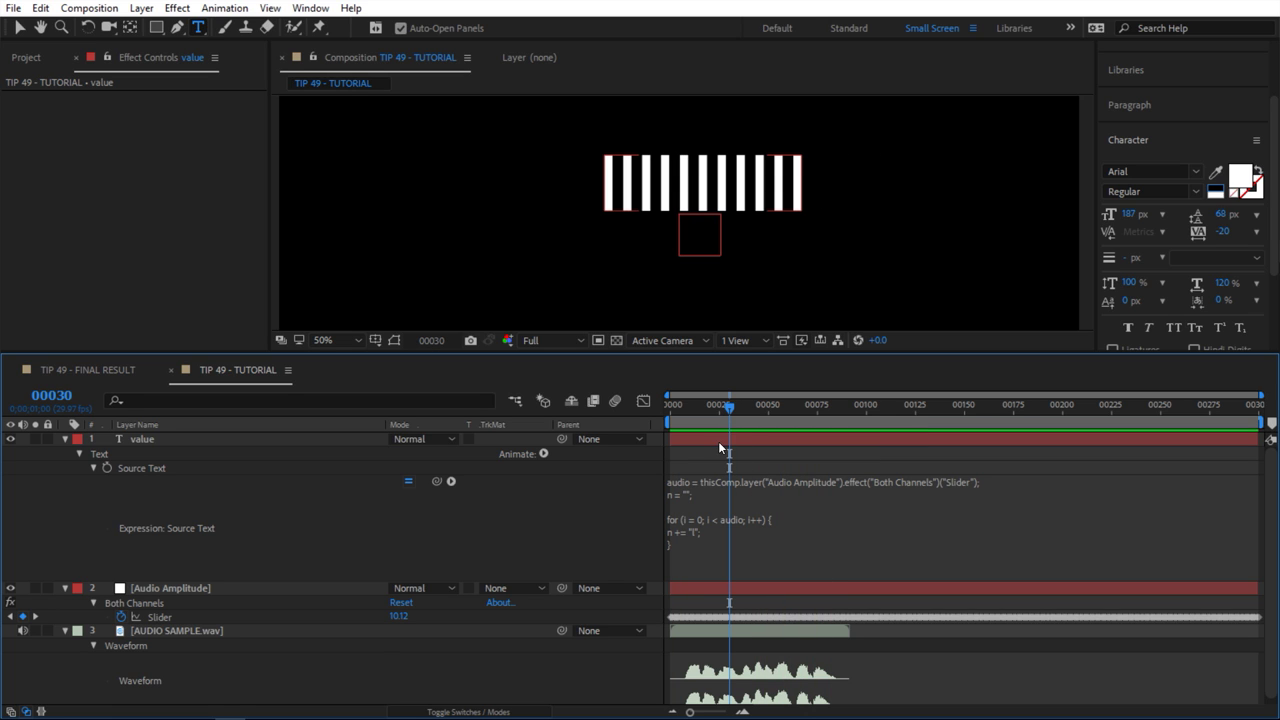
left_click(722, 209)
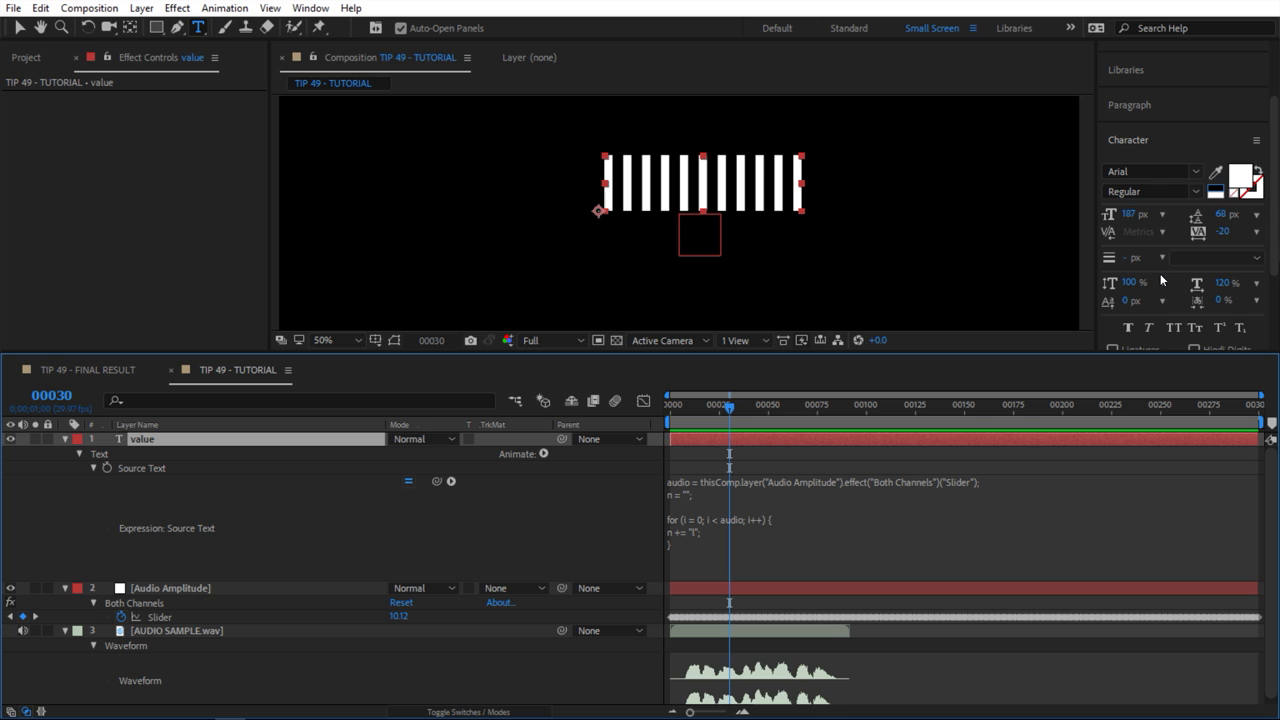
left_click_drag(1222, 232, 1153, 215)
left_click_drag(1222, 283, 1198, 298)
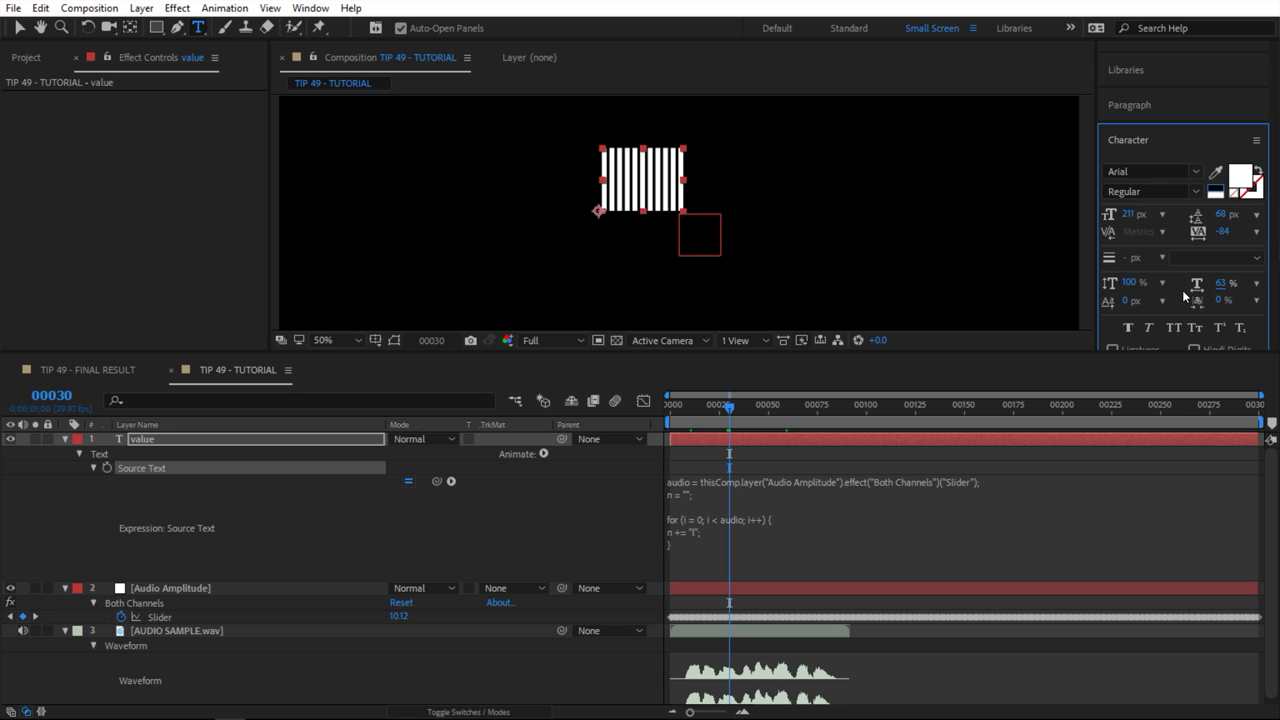
key("ctrl+z")
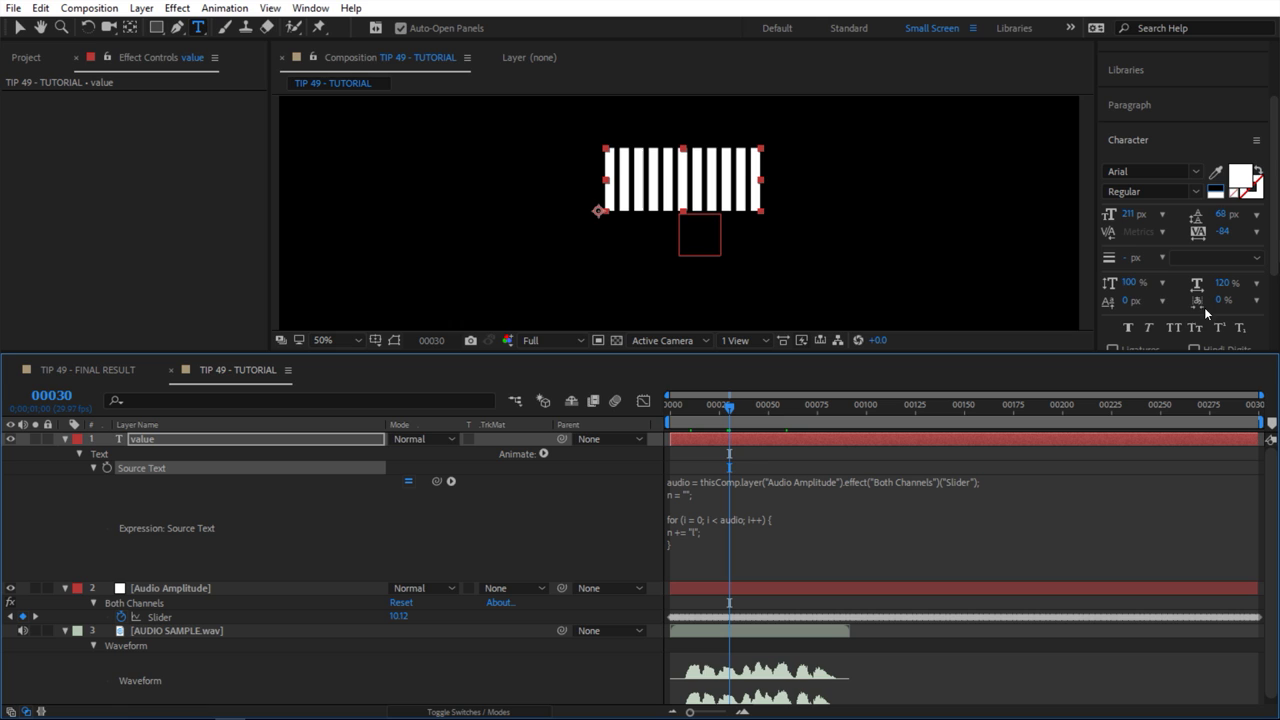
left_click_drag(1133, 290, 1152, 289)
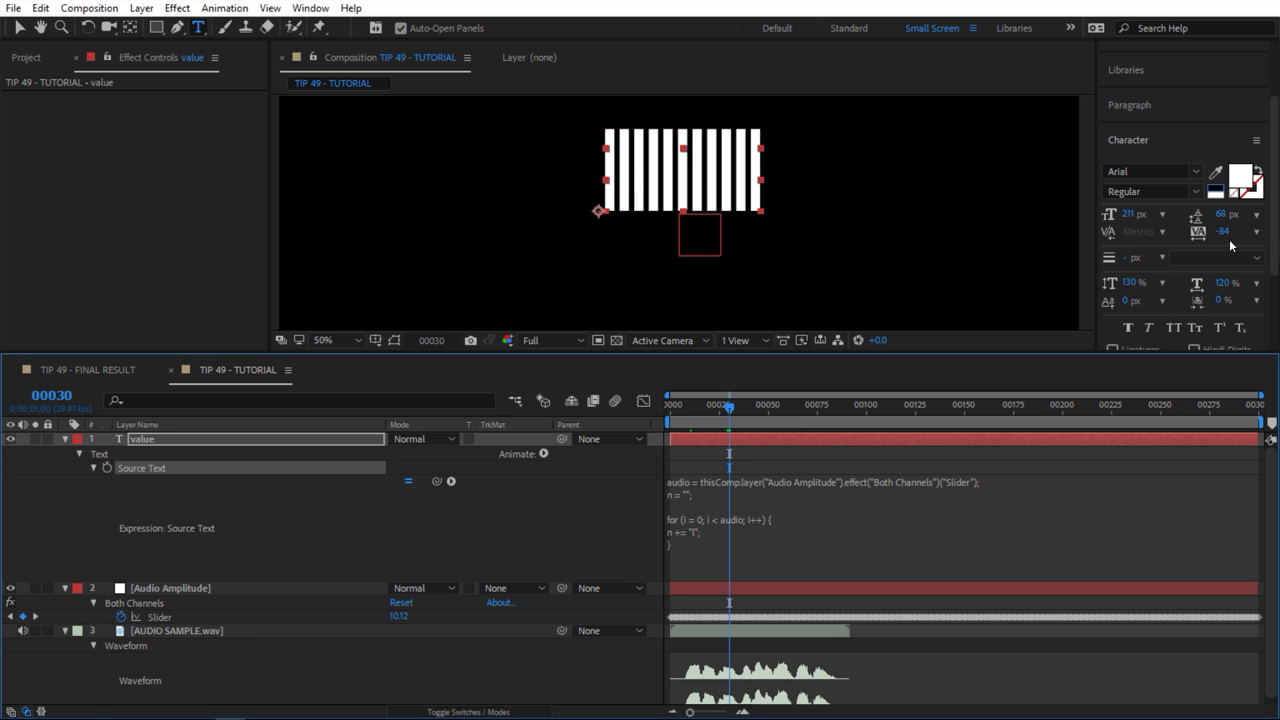
key("ctrl+z")
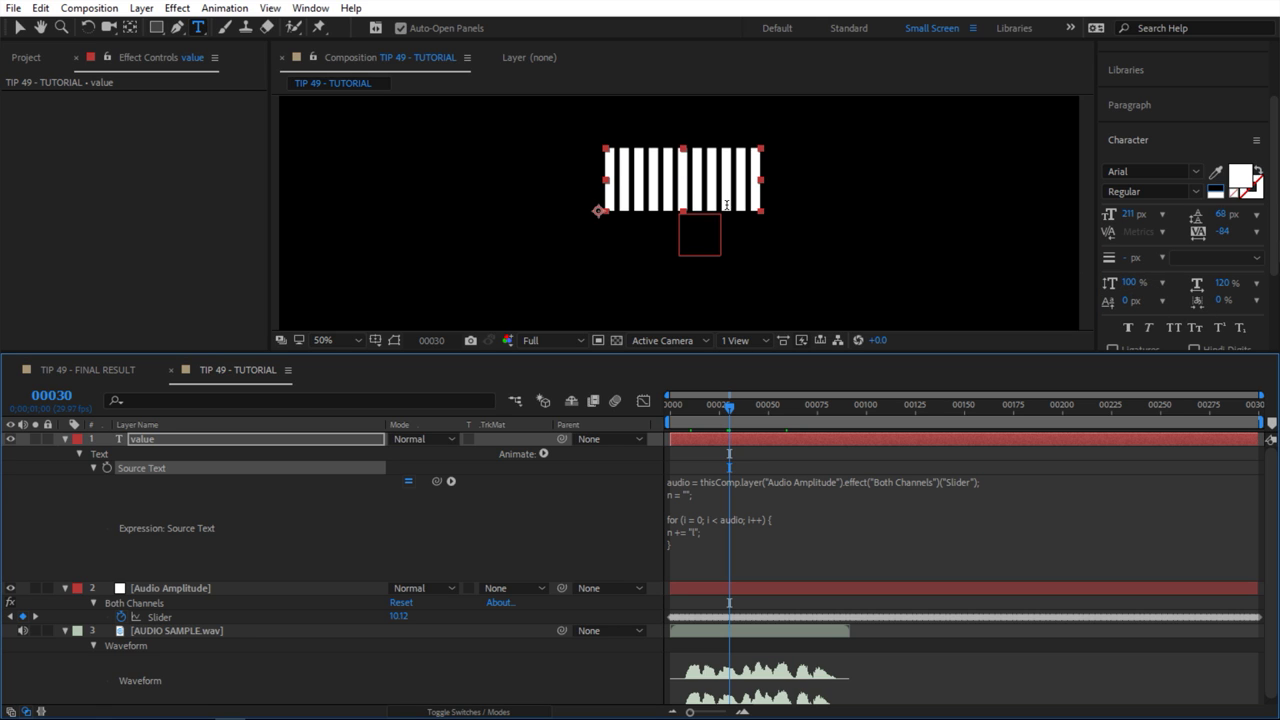
- Rewind to the start and briefly preview the bar meter
left_click_drag(744, 410, 641, 420)
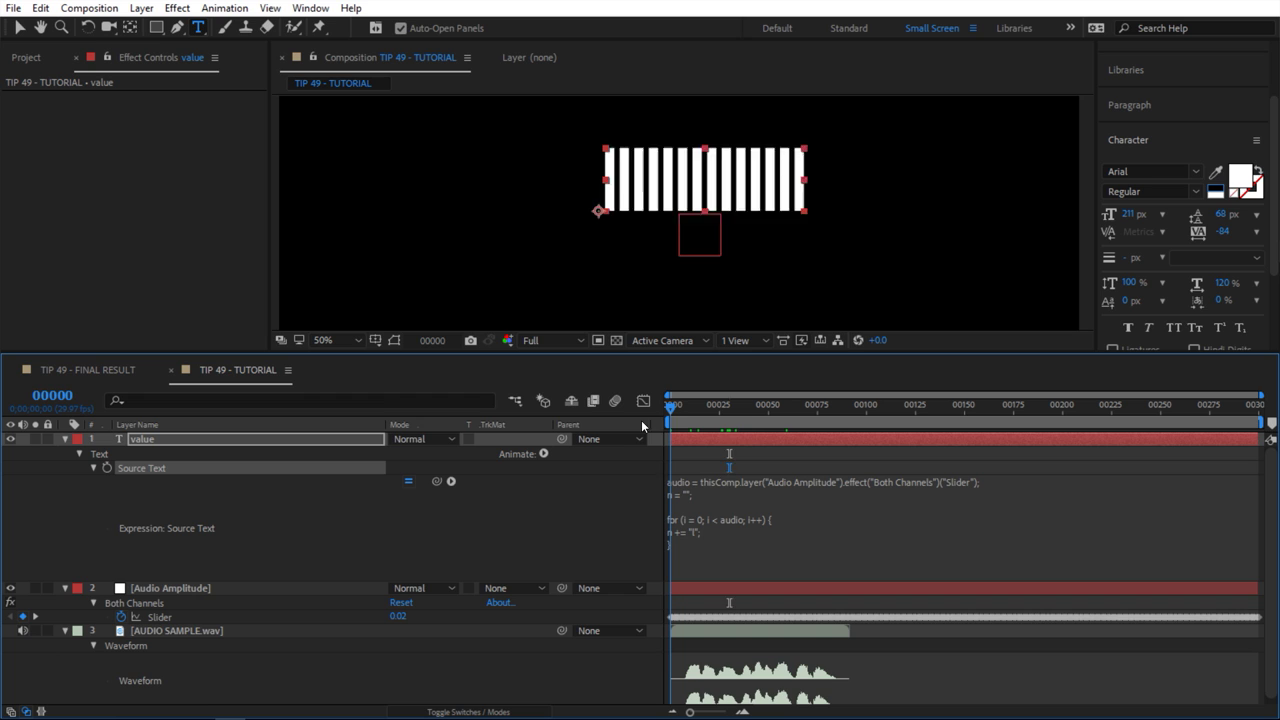
key("space")
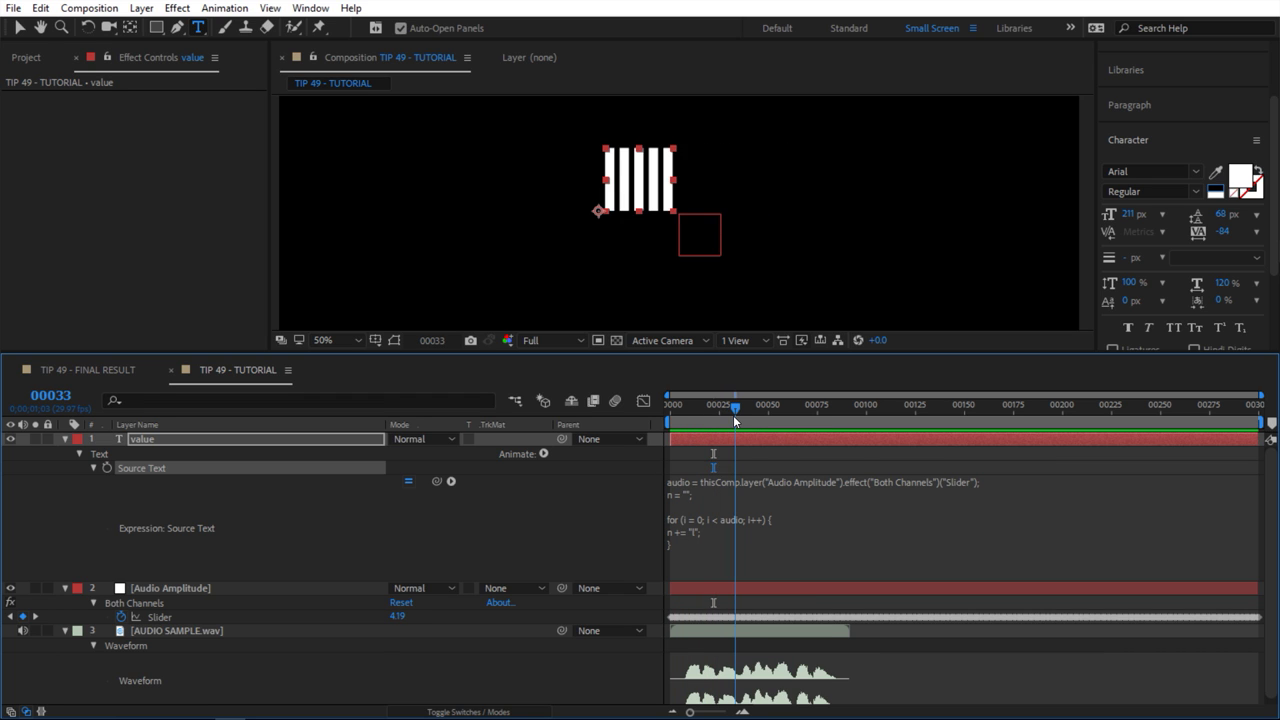
key("space")
- Disable the Source Text expression and retype the text as lllllllllllllll
left_click(409, 482)
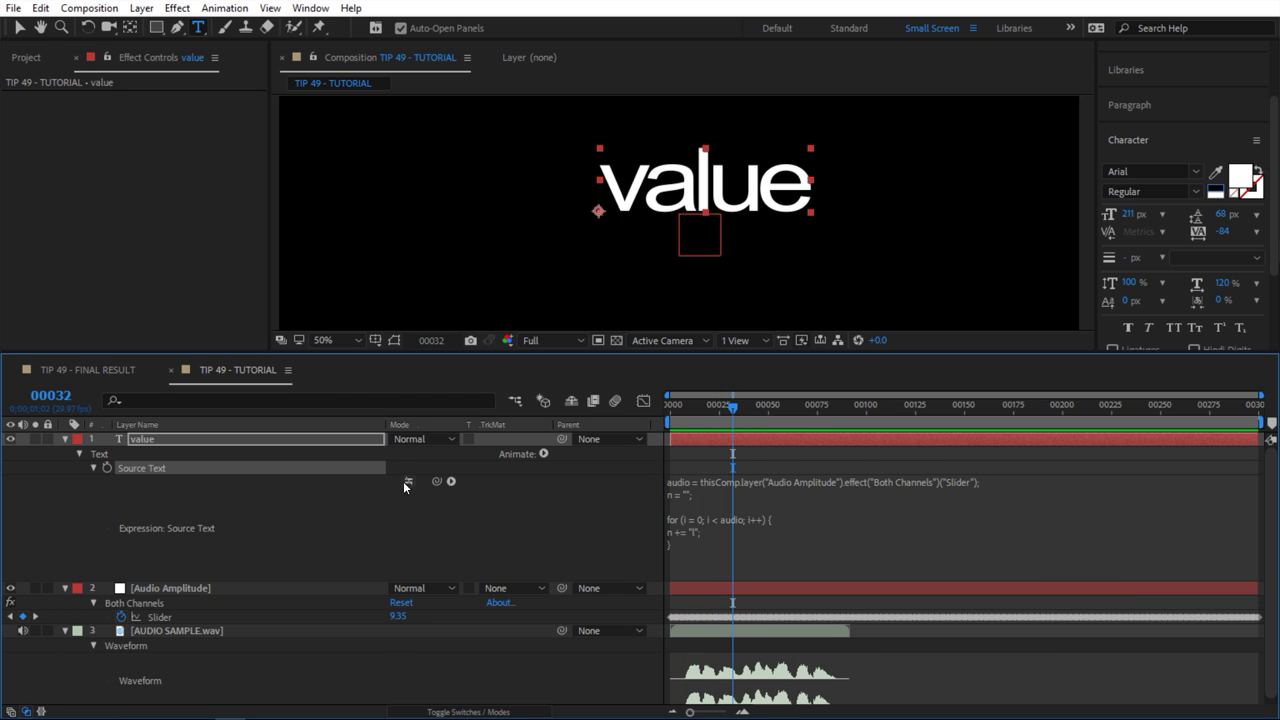
left_click(259, 442)
double_click(261, 444)
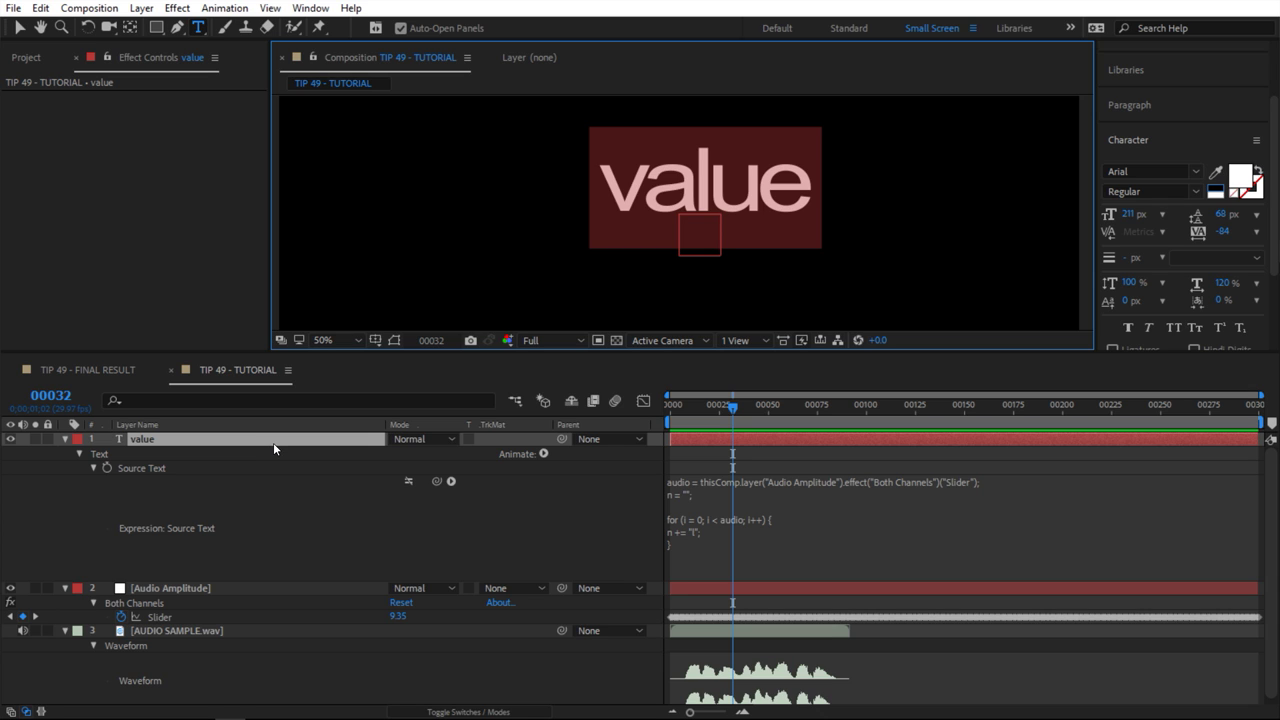
type("lllllll")
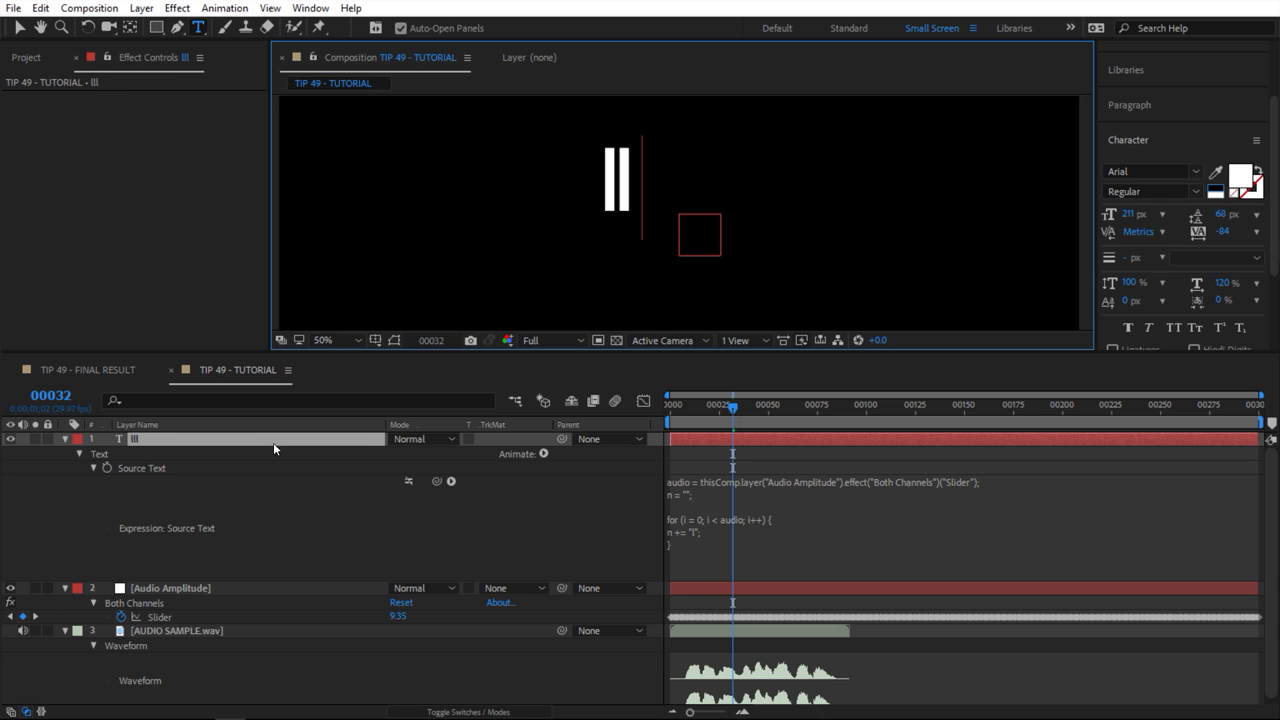
type("lllllll")
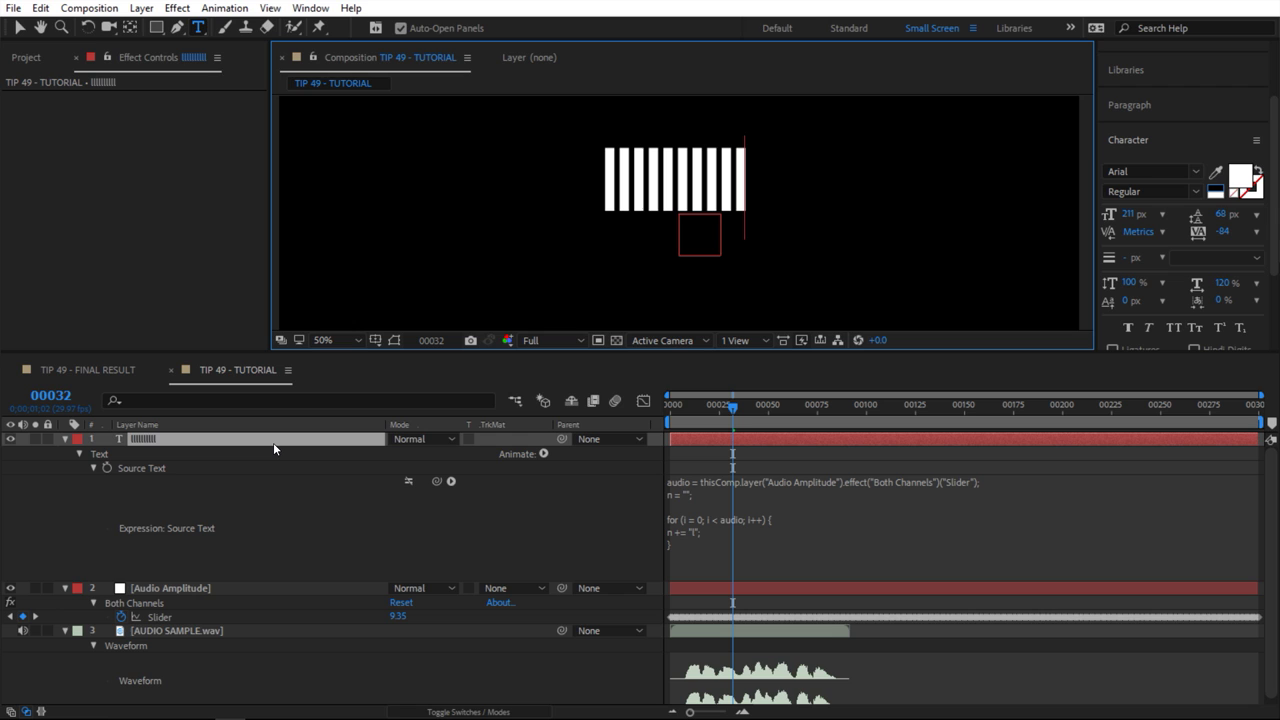
type("lll")
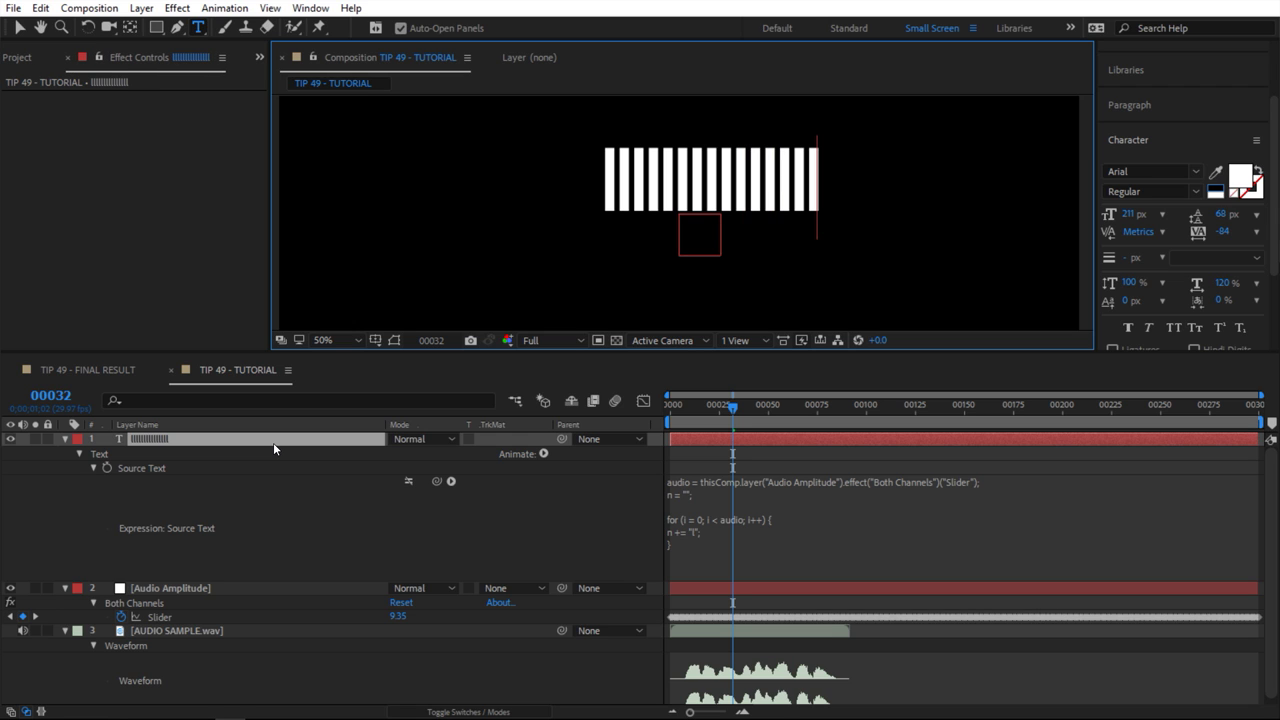
left_click(377, 513)
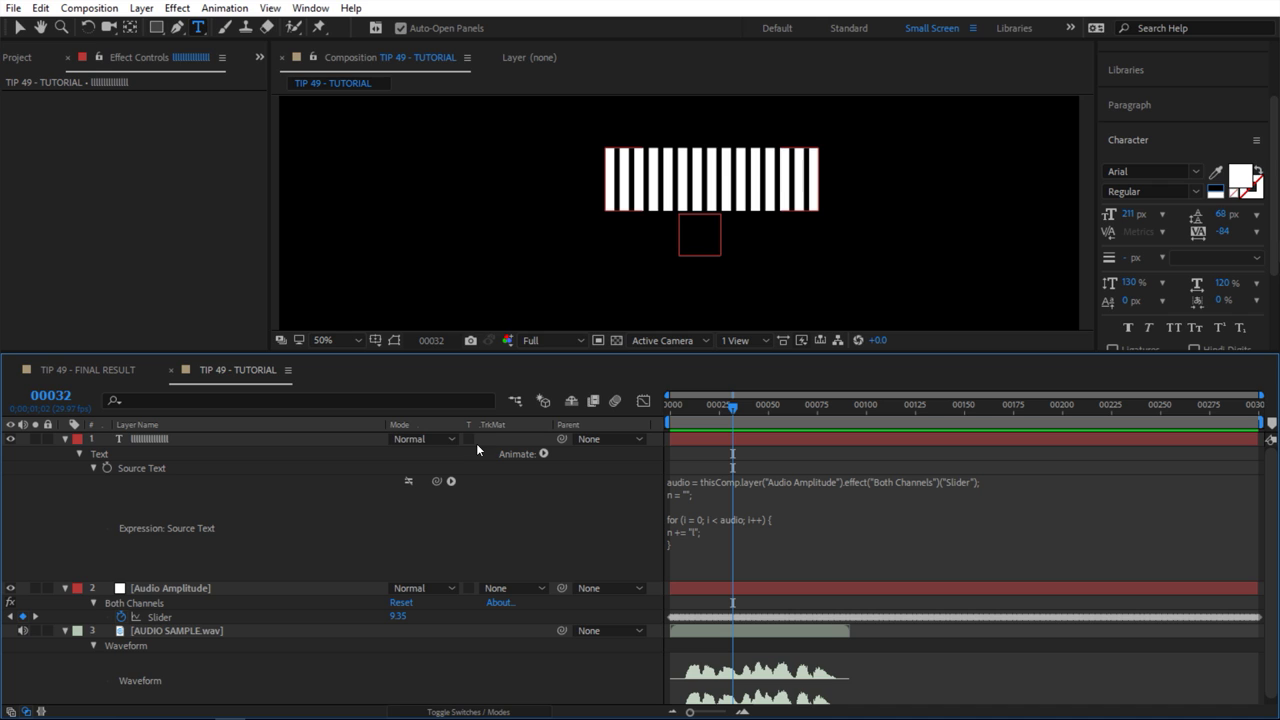
- Re-enable the Source Text expression, scrub frames 21–46 to check the bars, and open the expression
left_click(409, 484)
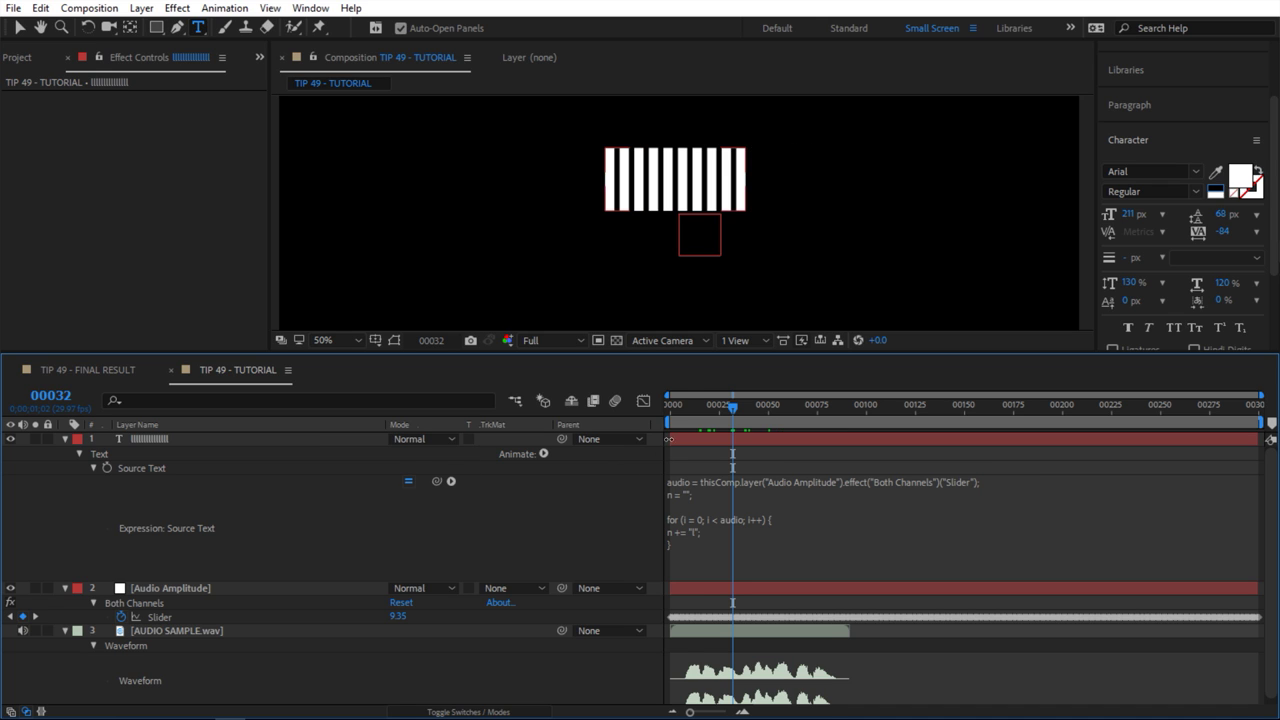
mouse_move(733, 407)
left_mouse_down()
mouse_move(677, 410)
mouse_move(712, 414)
left_mouse_up()
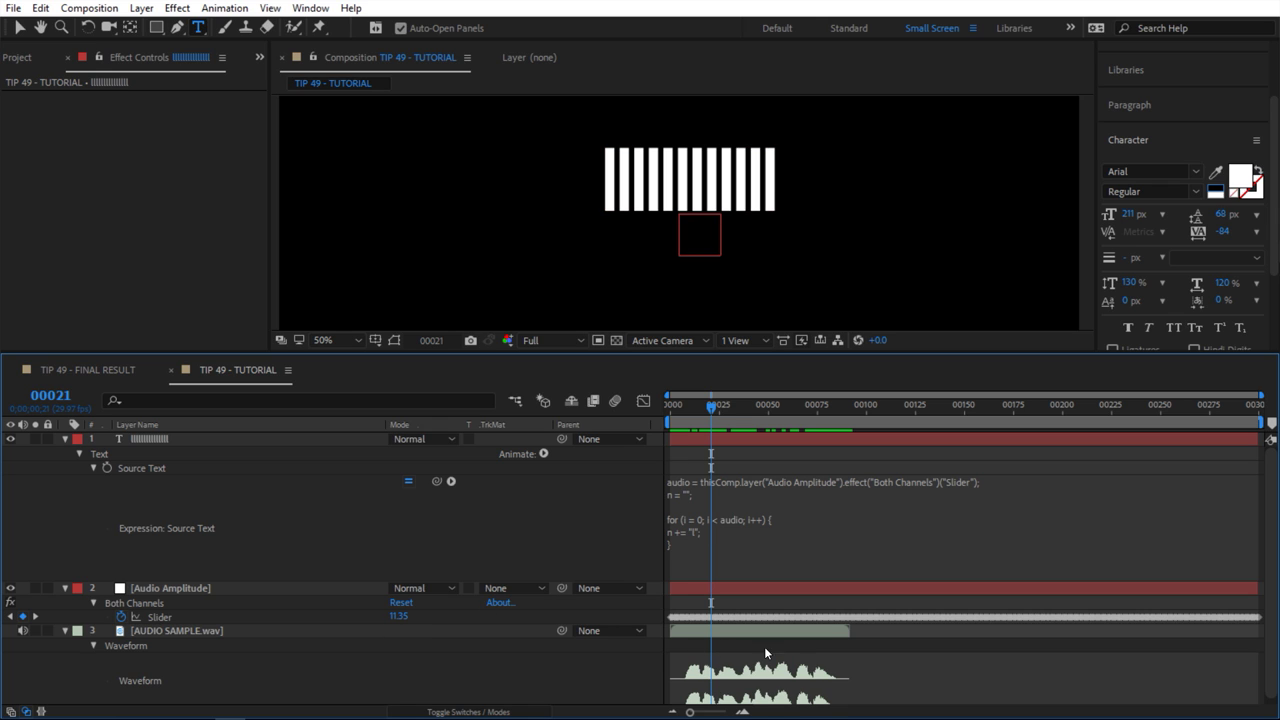
left_click(756, 413)
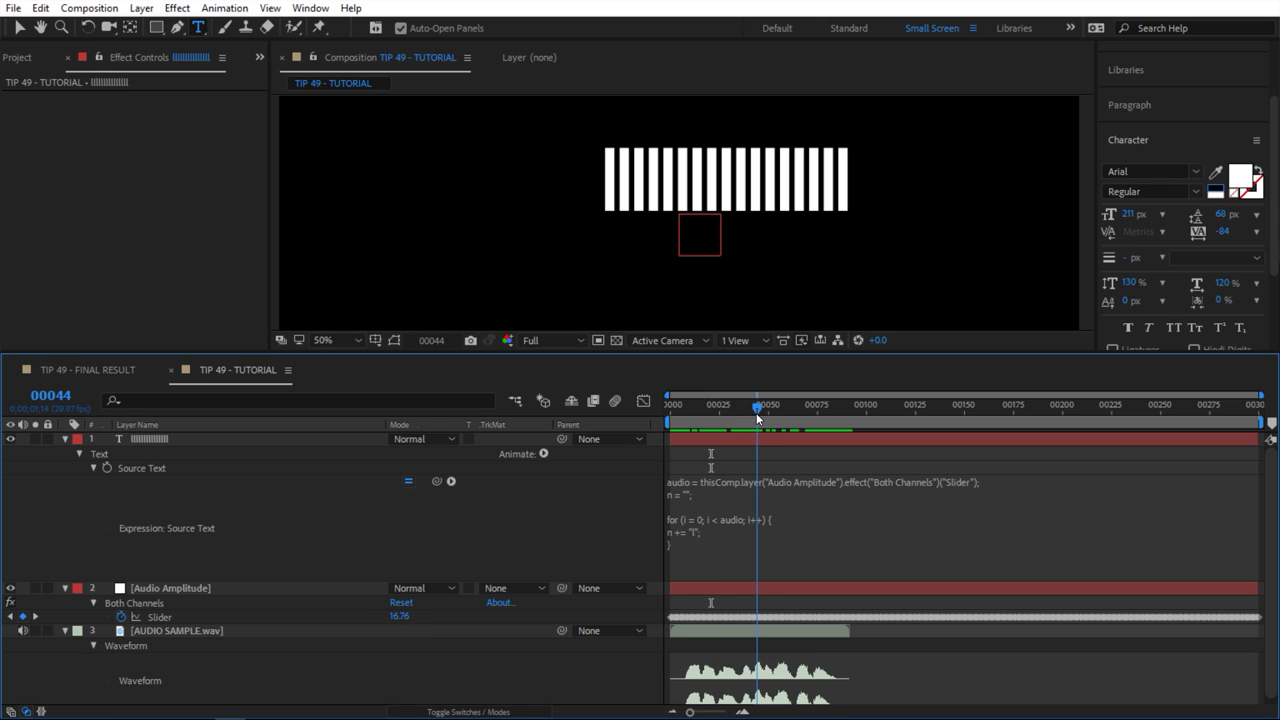
mouse_move(756, 413)
left_mouse_down()
mouse_move(714, 416)
mouse_move(760, 410)
left_mouse_up()
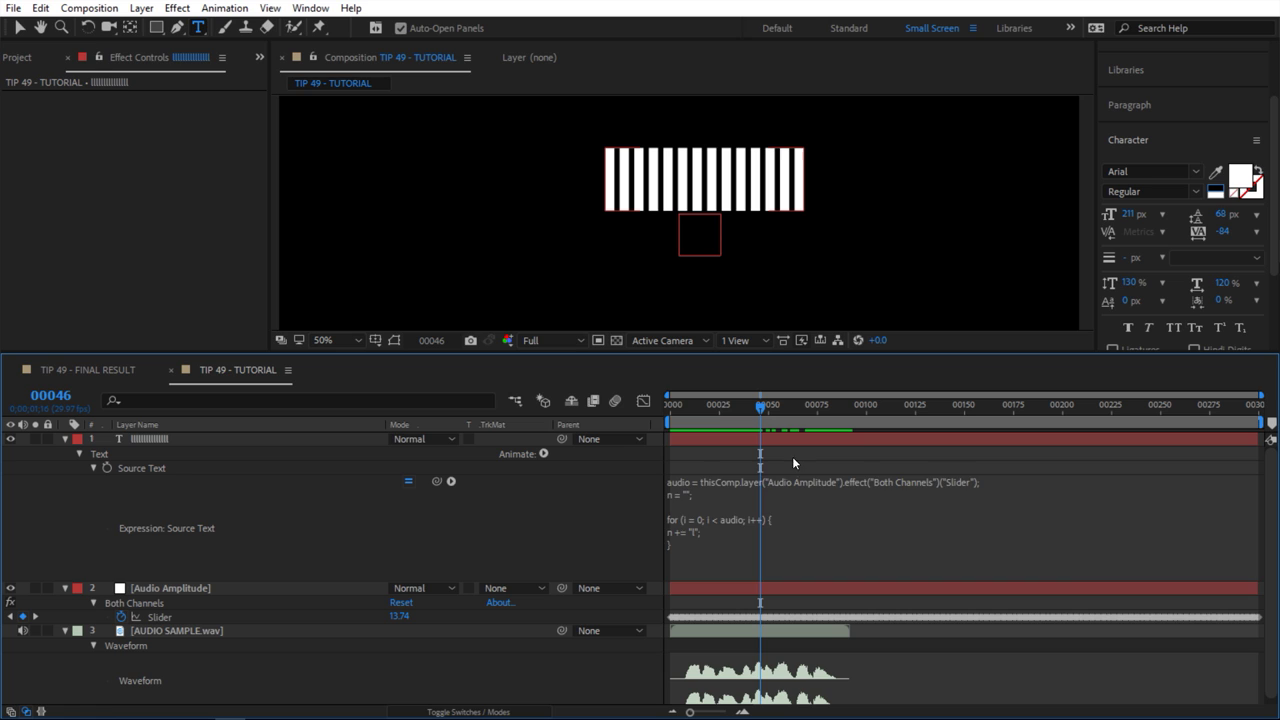
left_click(747, 505)
- Add audioFix = linear(audio, 0, 20, 0, 15), loop while i < audioFix, and preview
left_click(1000, 481)
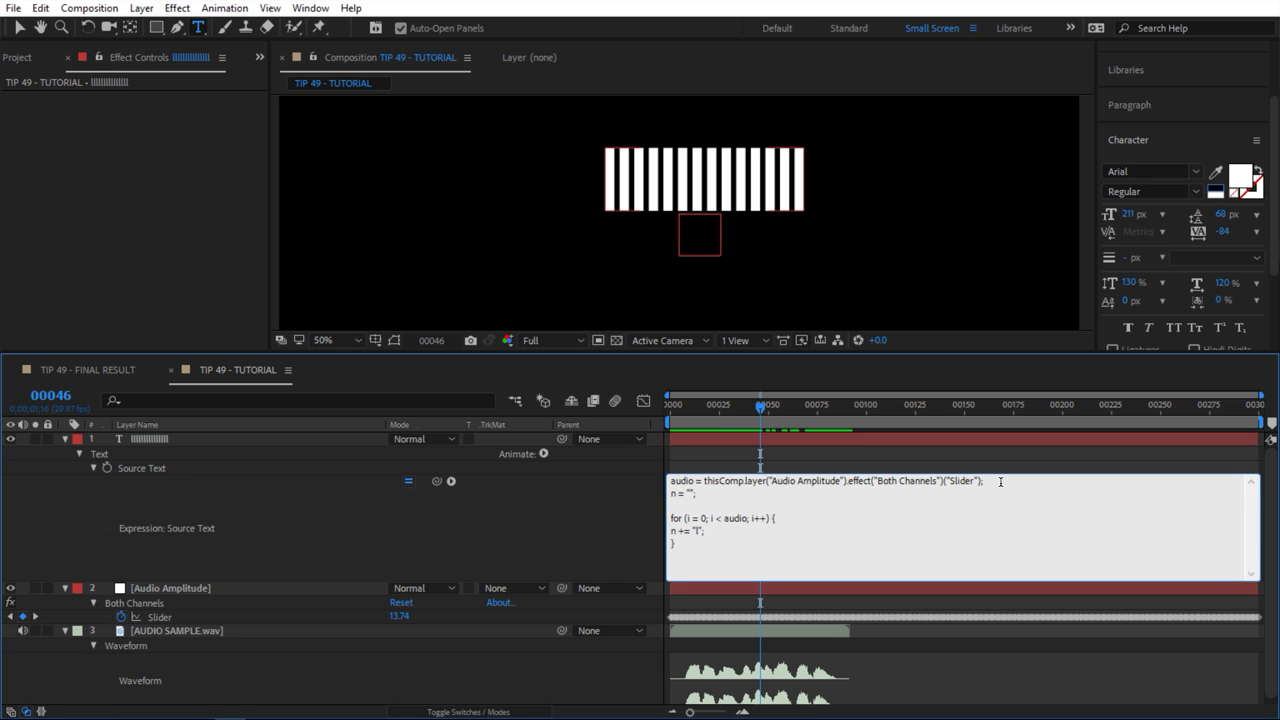
key("Return")
type("audioFix")
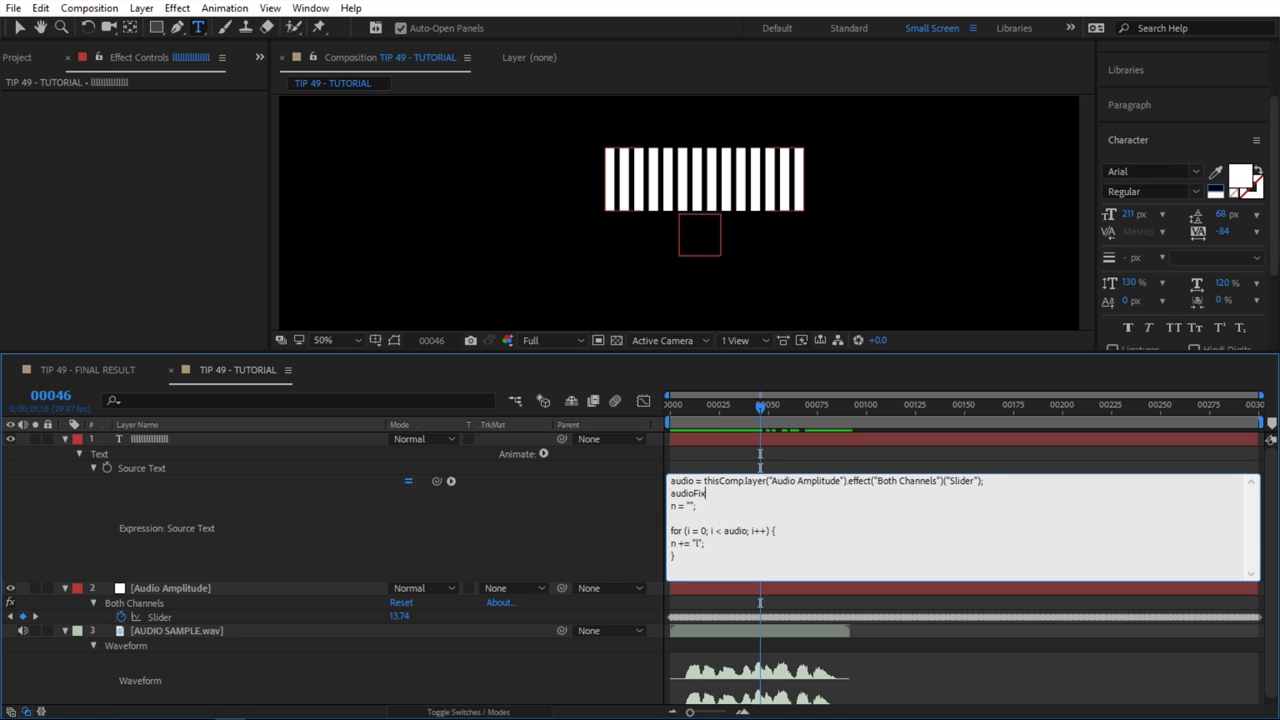
type(" = linear()audio, 0, 20")
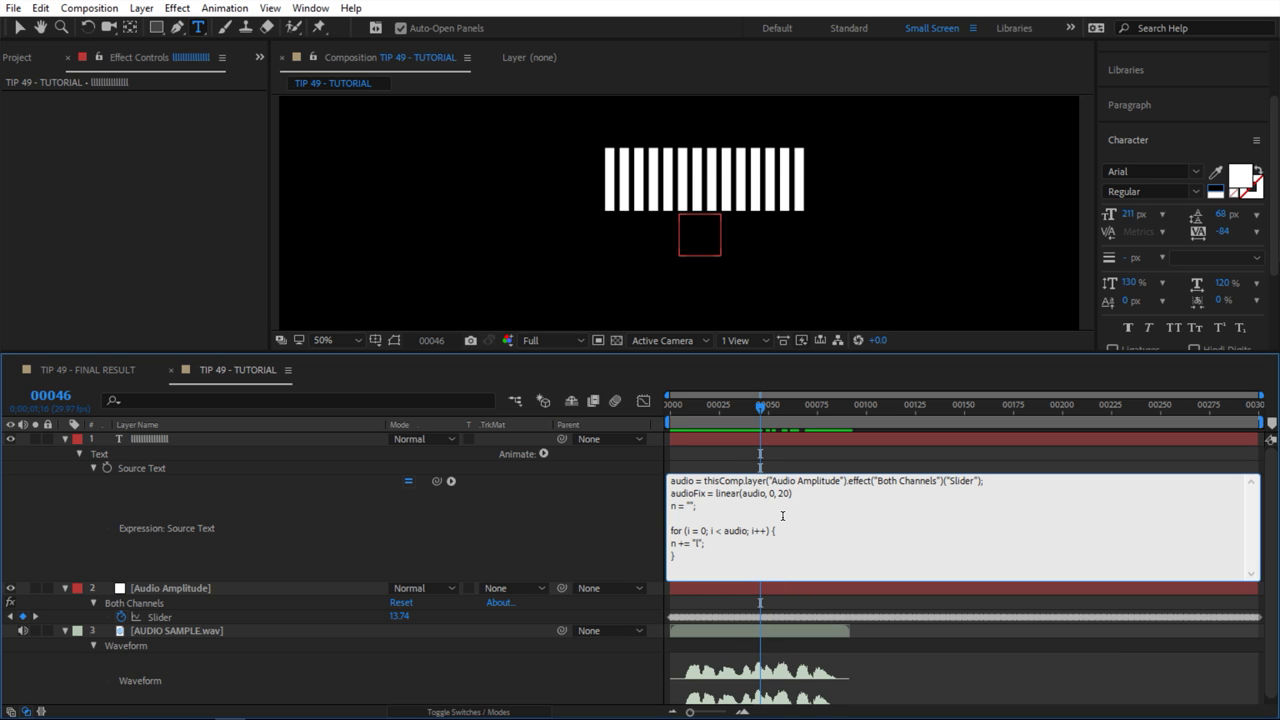
type(", 0, 15);")
left_click(751, 531)
type("Fix")
left_click(603, 497)
key("Home")
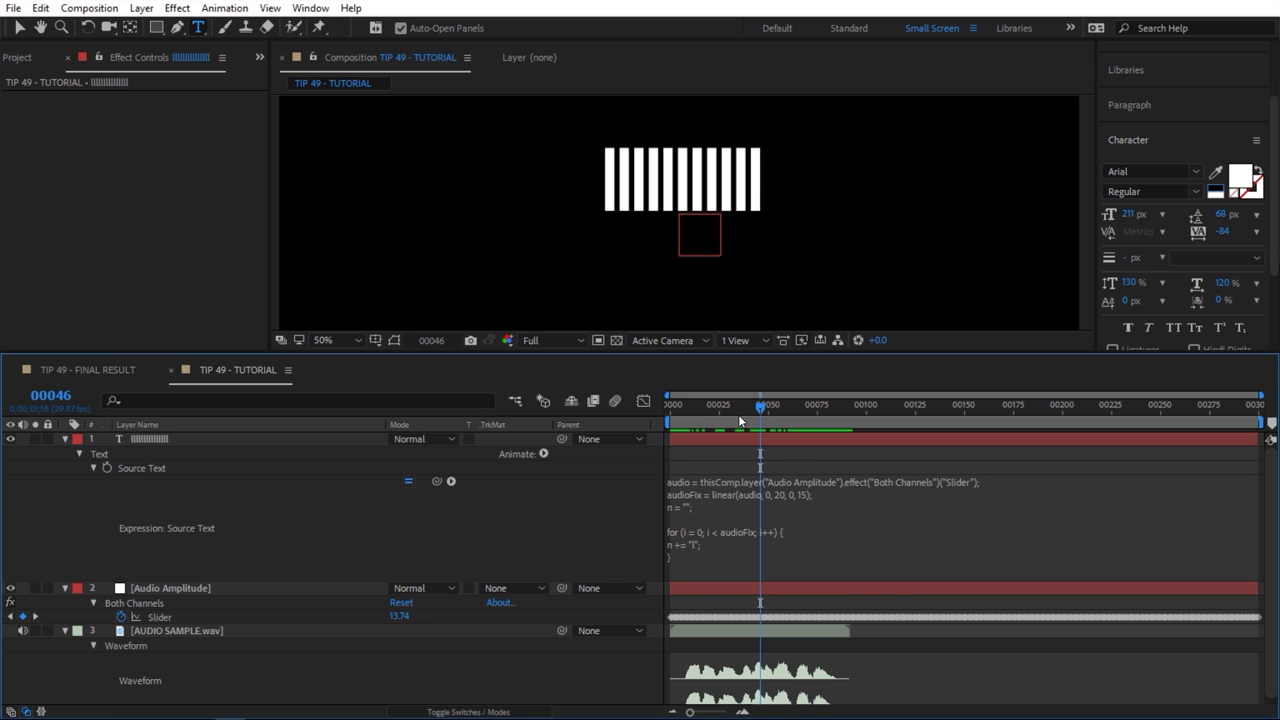
key("space")
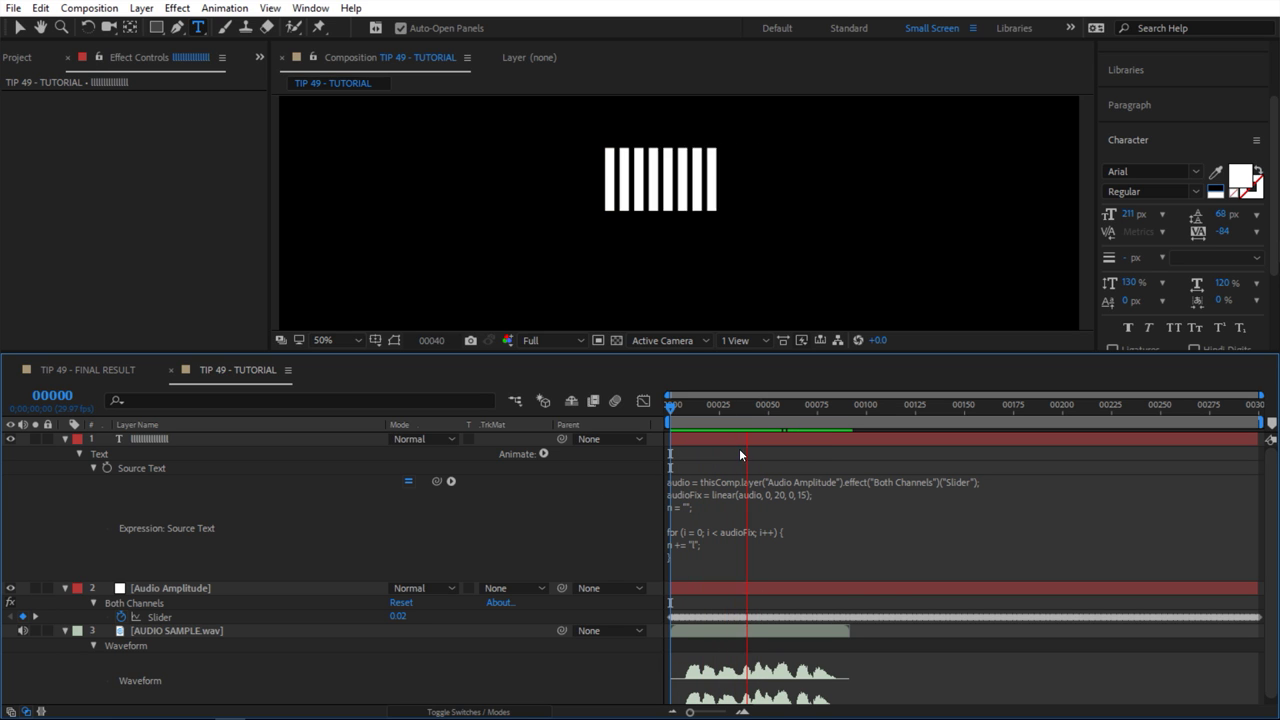
- Scrub from about frame 63 to frame 76, where the clamped meter shows five bars
left_click_drag(760, 405, 799, 406)
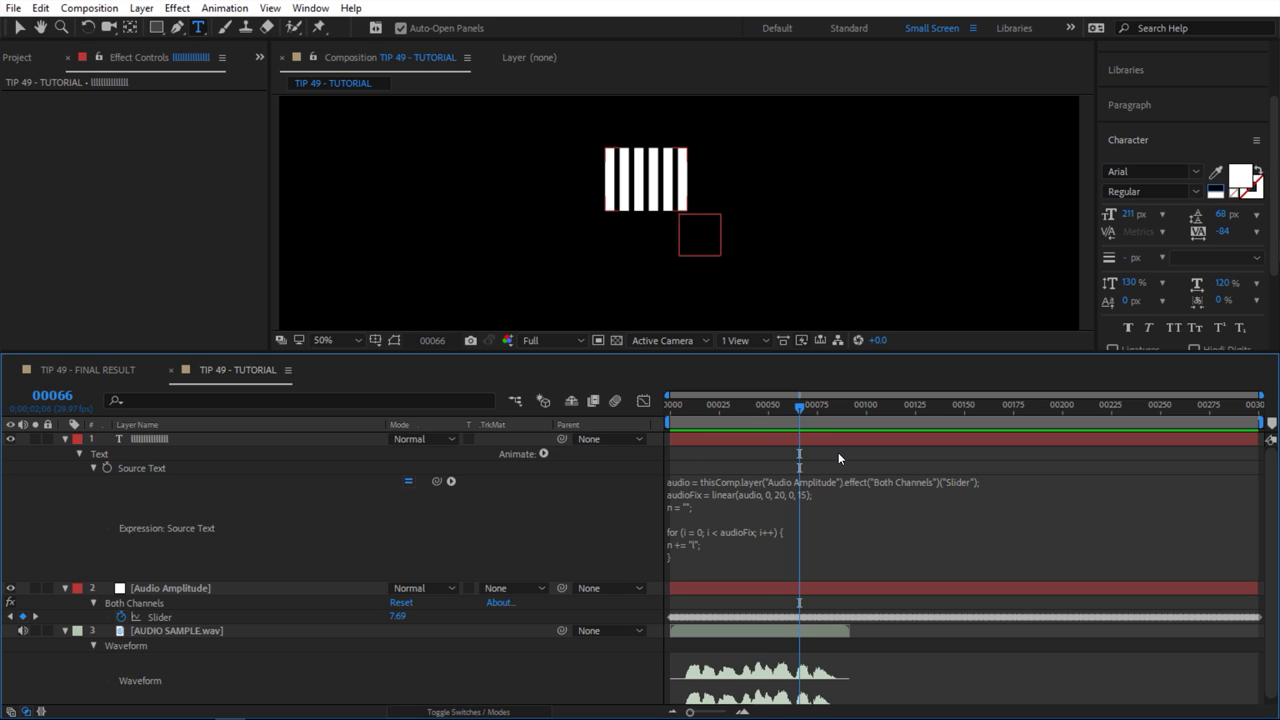
left_click_drag(800, 406, 819, 406)
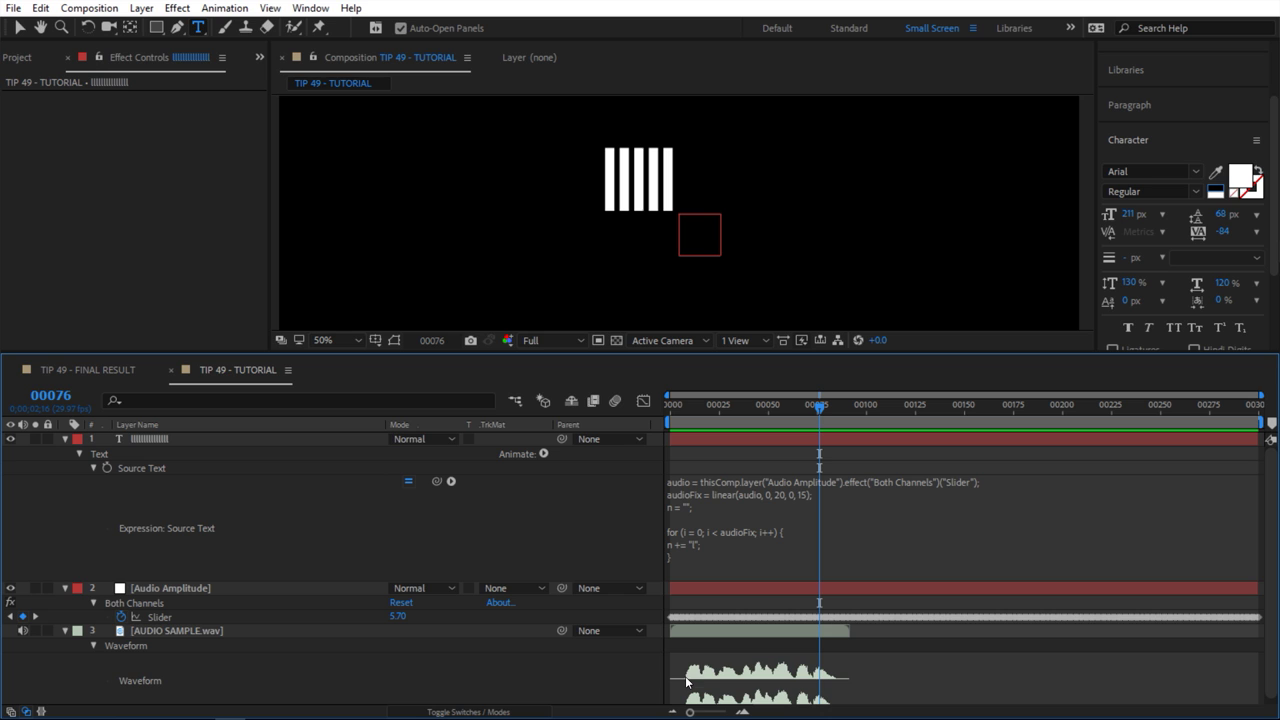
- Change linear()'s input minimum from 0 to 5 and scrub frames 20–60 to check
left_click(774, 537)
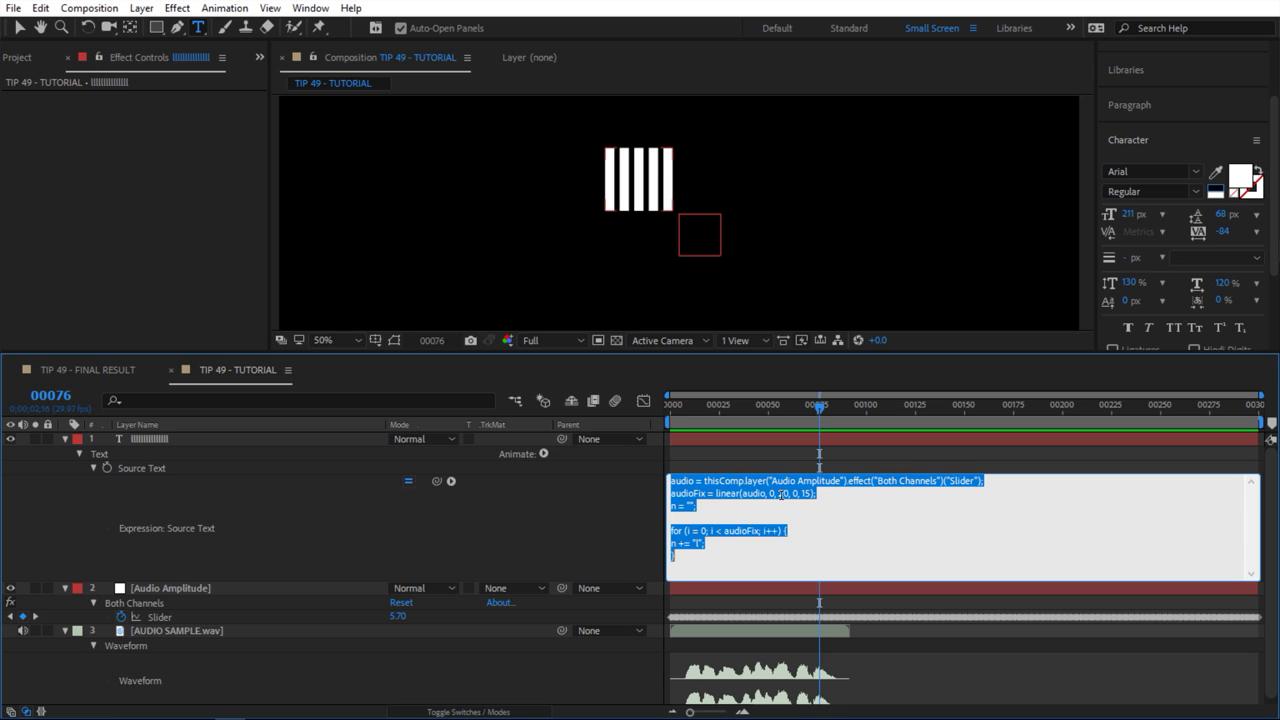
double_click(775, 493)
type("5")
left_click(617, 510)
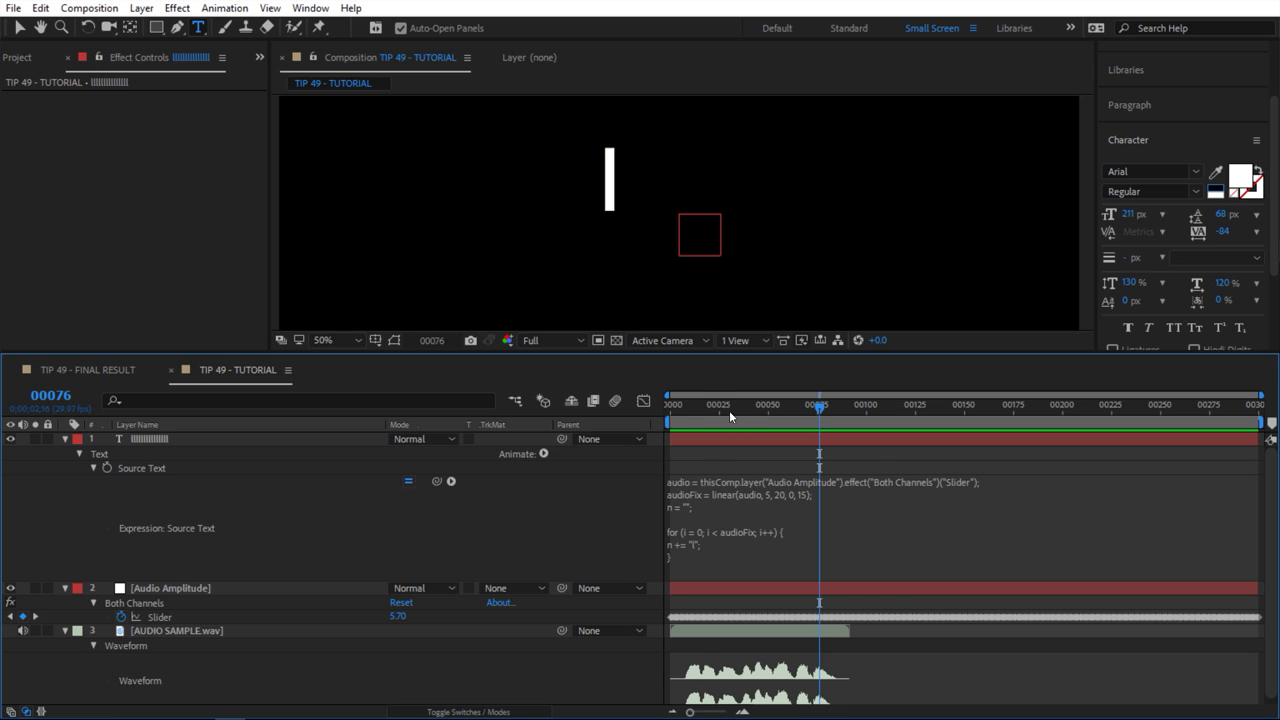
mouse_move(729, 410)
left_mouse_down()
mouse_move(686, 414)
mouse_move(720, 416)
left_mouse_up()
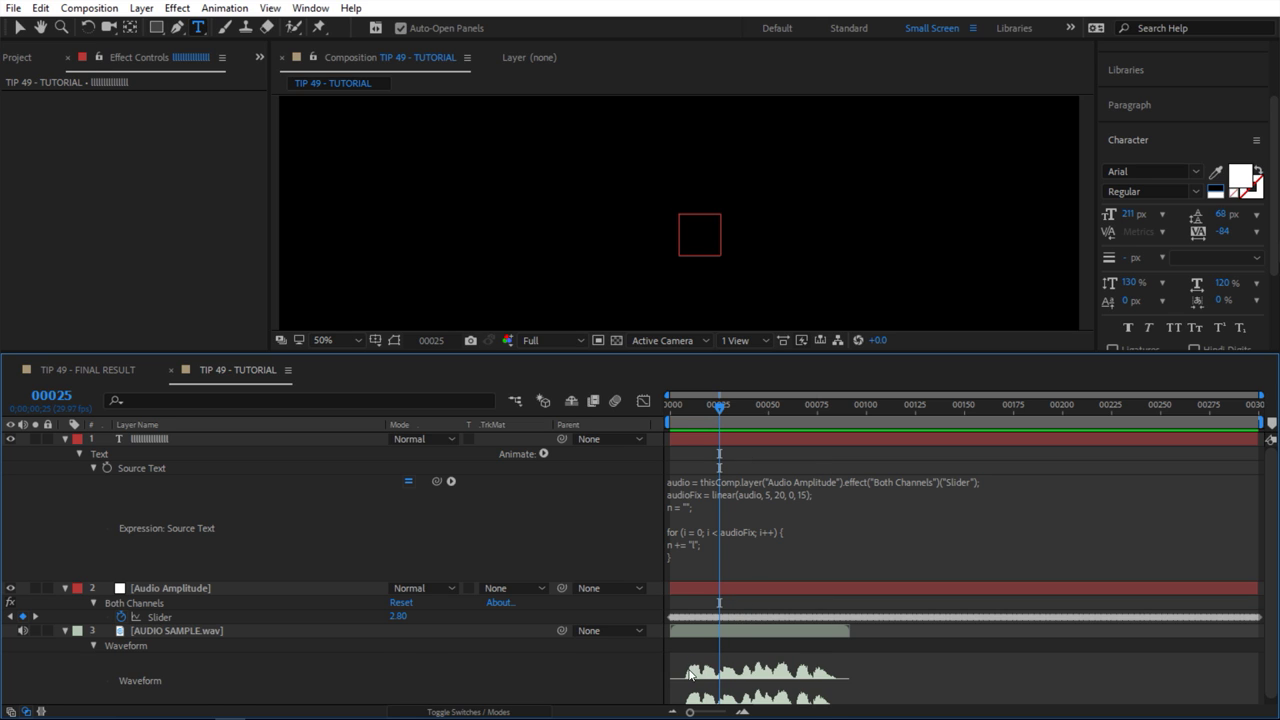
left_click_drag(773, 412, 788, 410)
- Raise the maximum bar count from 15 to 25 and scrub to watch the bars
left_click(810, 494)
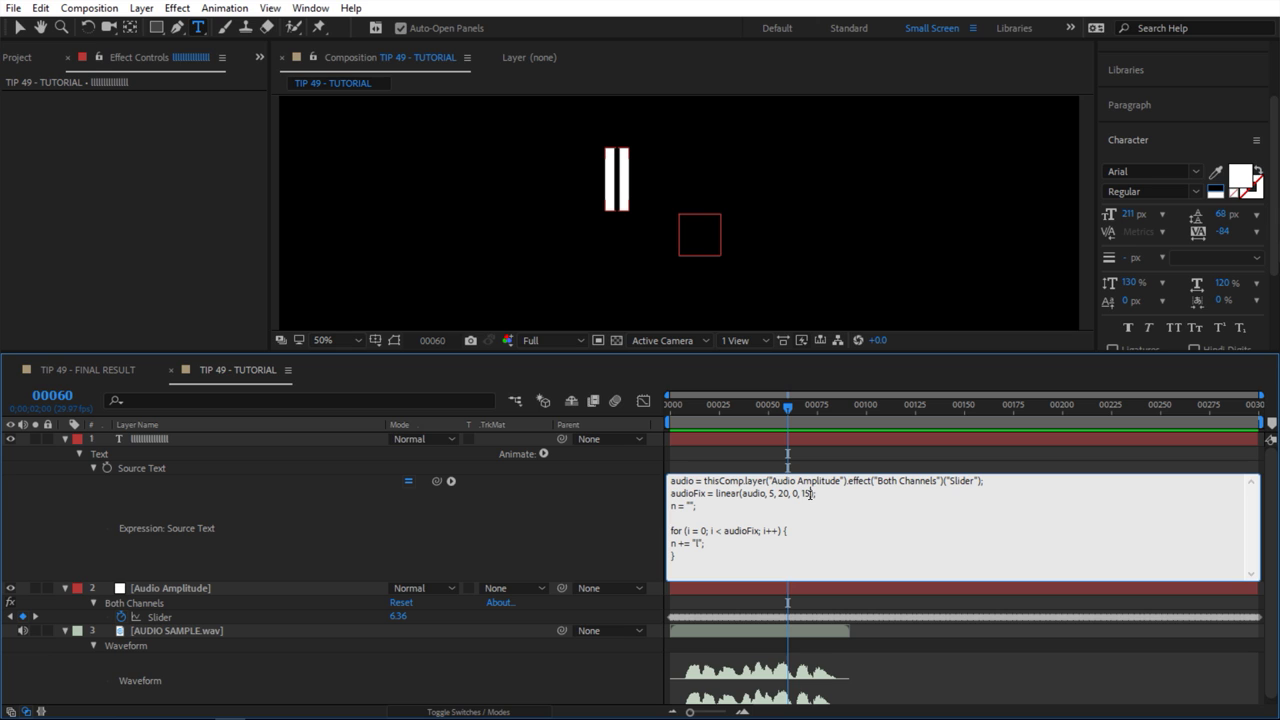
key("BackSpace")
key("BackSpace")
type("25")
key("KP_Enter")
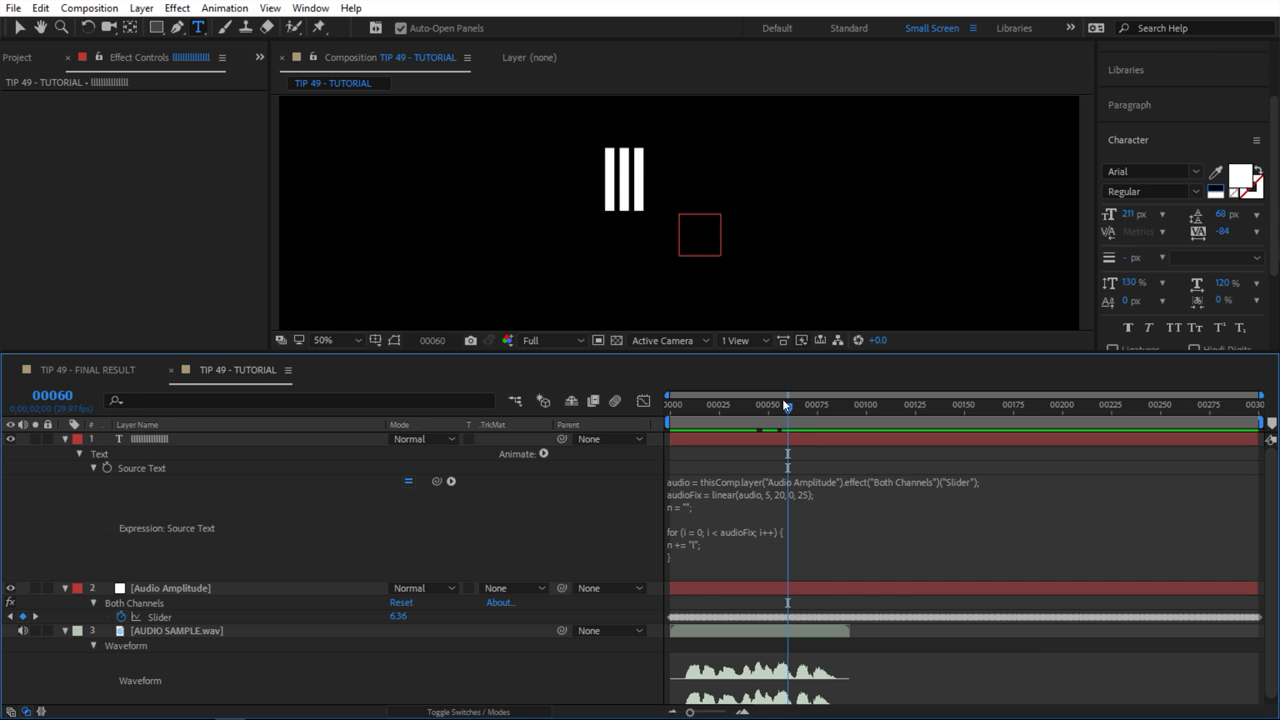
left_click_drag(786, 404, 757, 414)
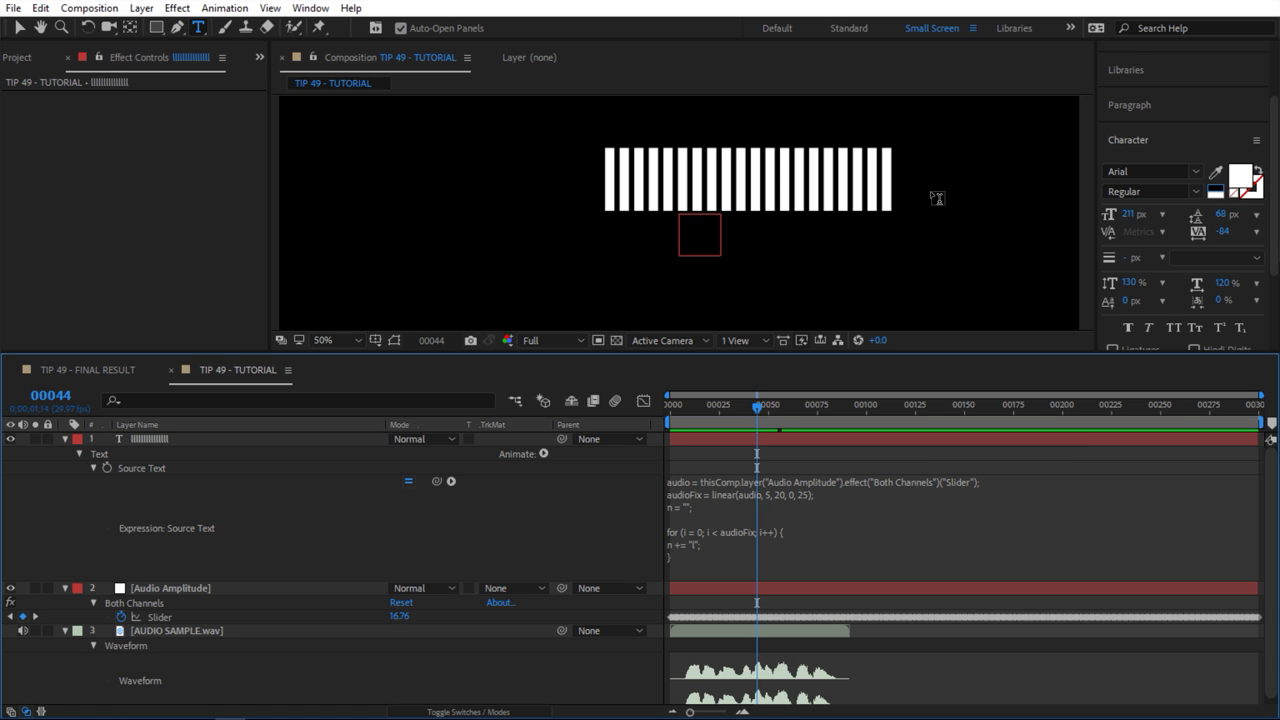